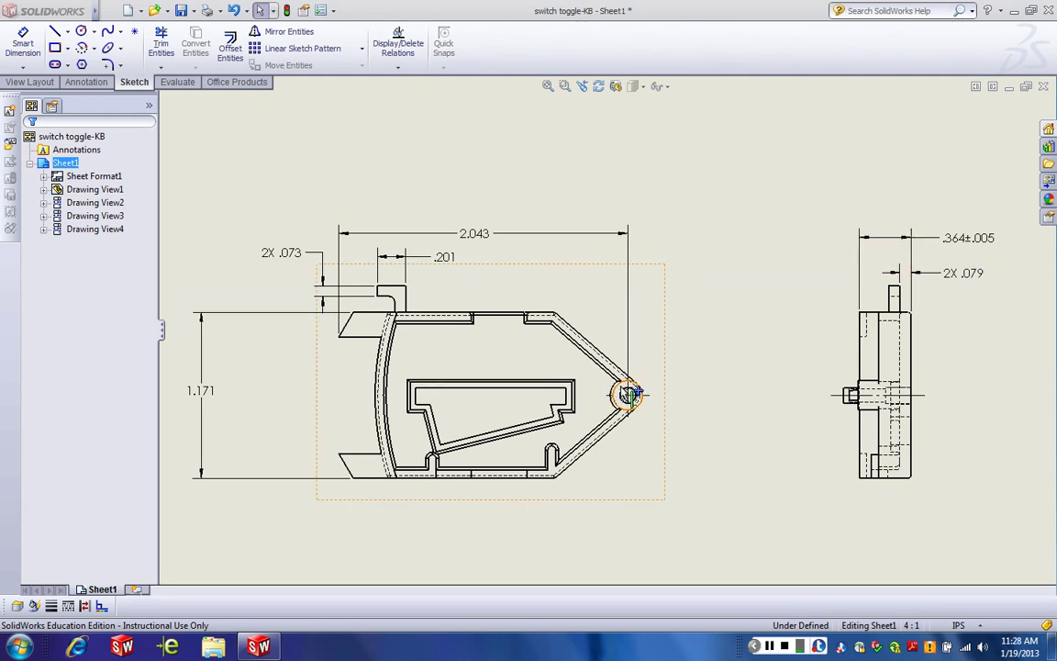
Step: Look over the whole drawing sheet and examine its title block up close
key(f)
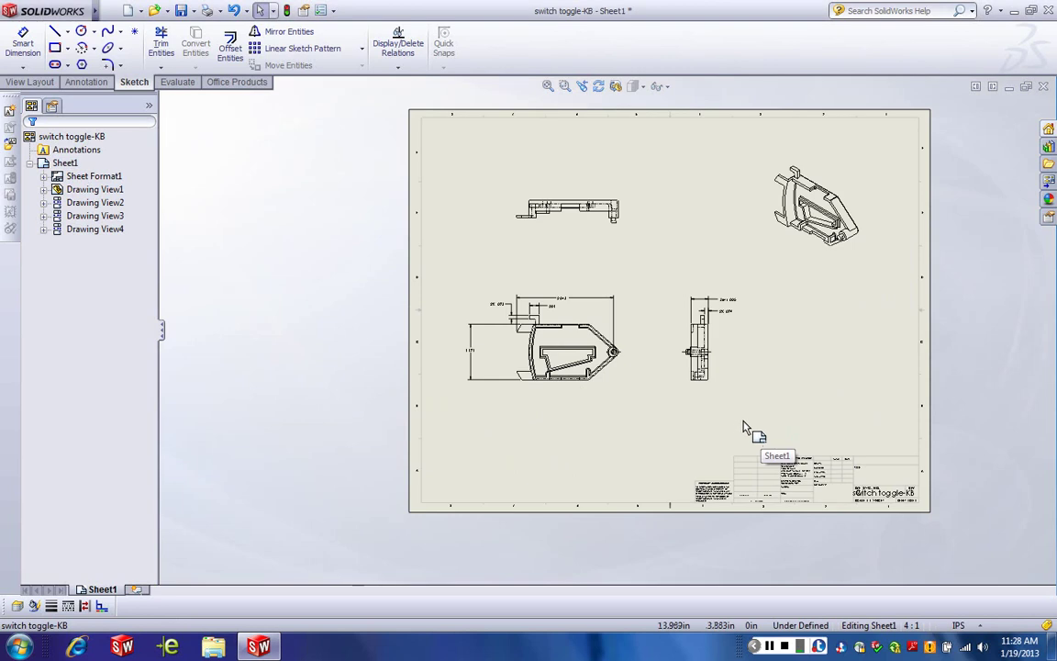
scroll(880, 522, down, 3)
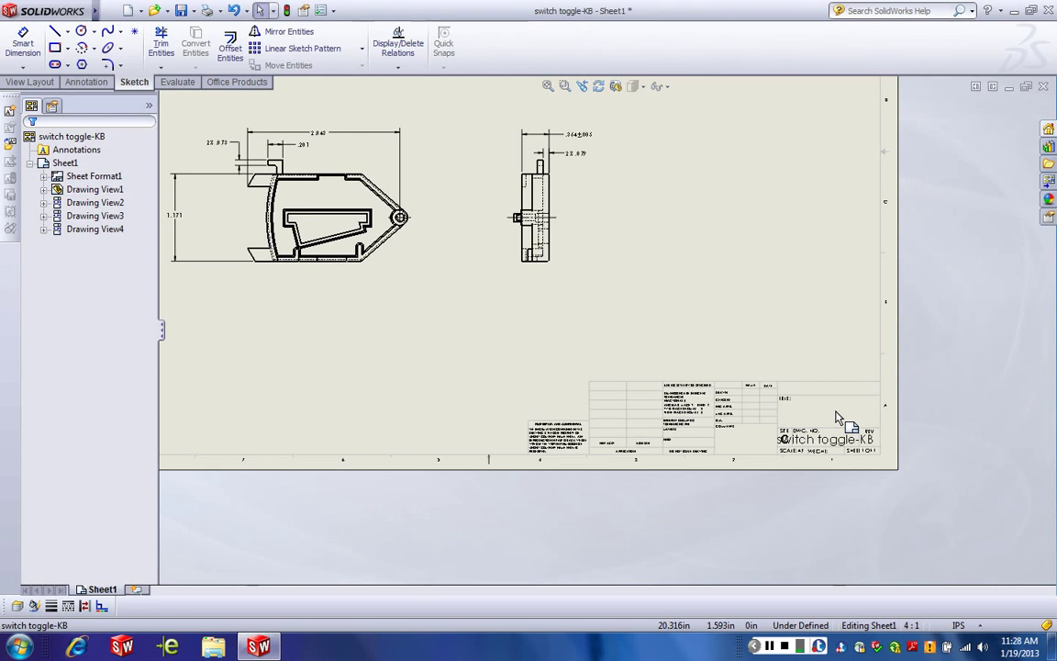
scroll(594, 340, up, 4)
scroll(519, 261, down, 6)
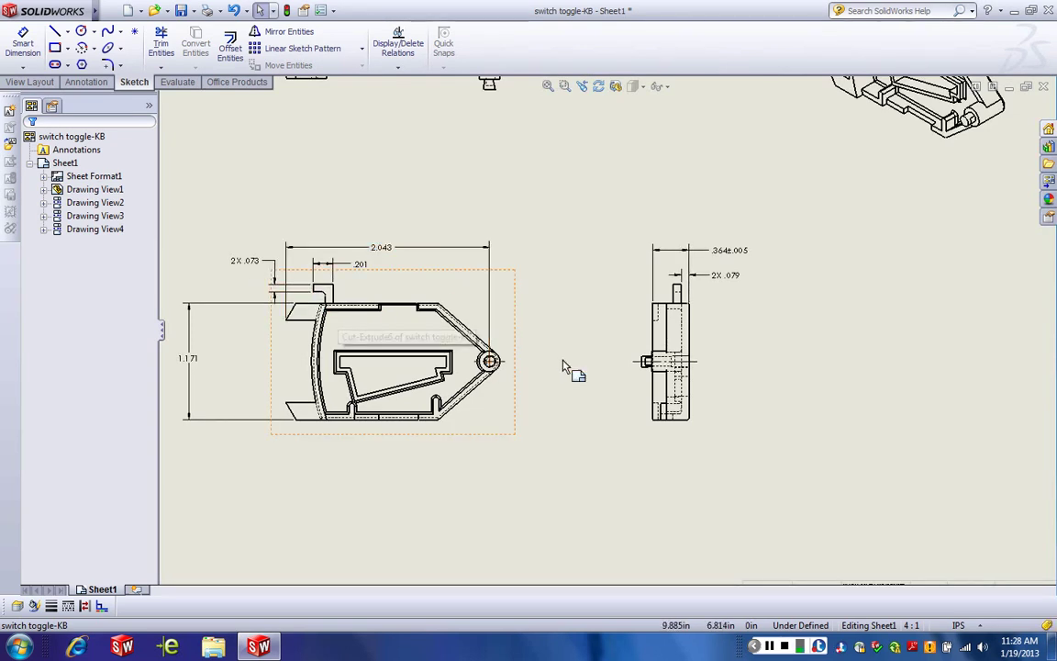
scroll(578, 376, up, 2)
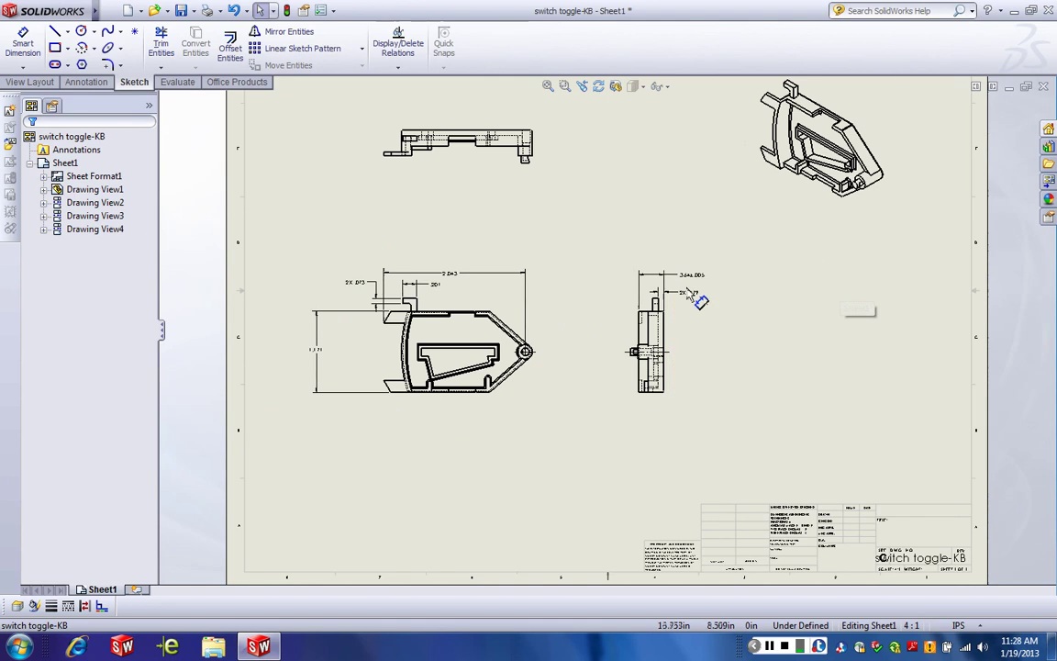
scroll(908, 524, down, 4)
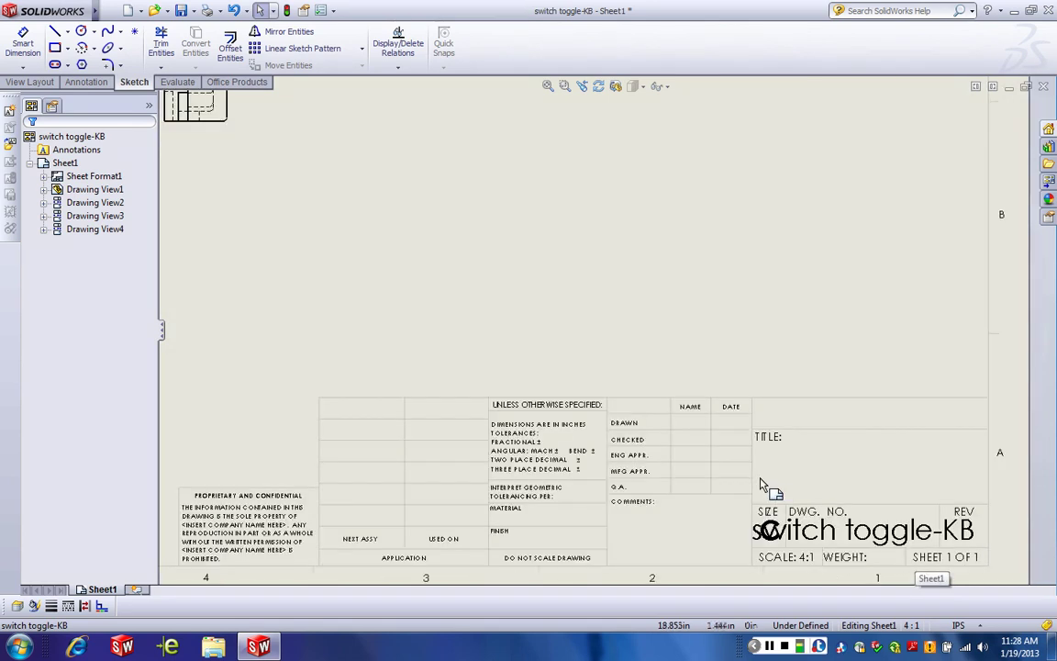
scroll(764, 479, down, 2)
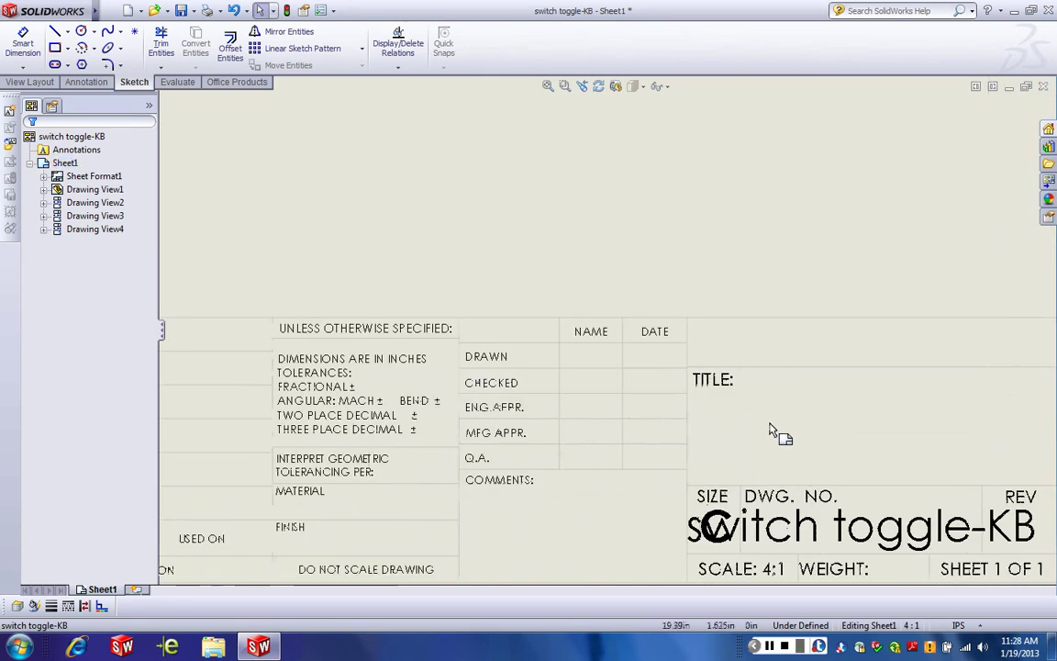
Step: Switch the drawing from editing the sheet to editing its sheet format
double_click(765, 432)
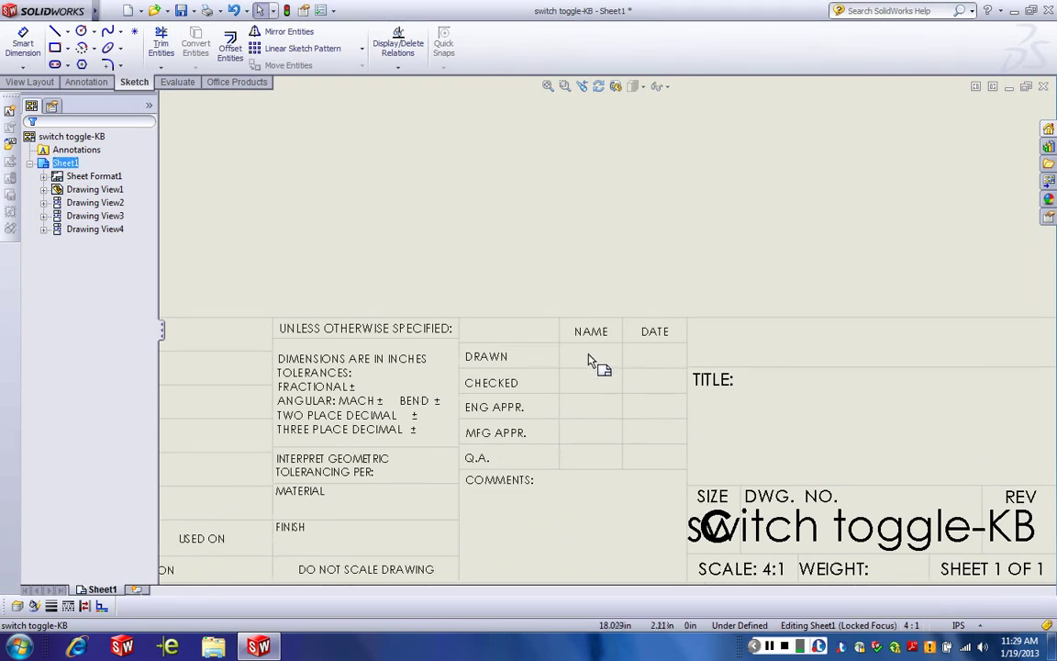
scroll(587, 357, up, 3)
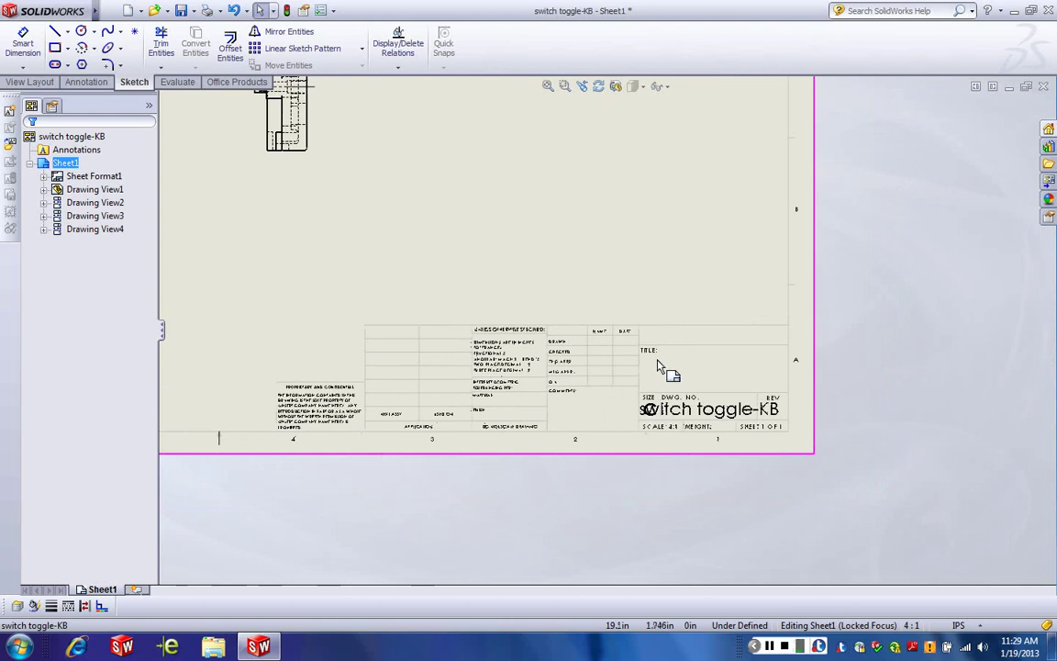
scroll(633, 326, down, 2)
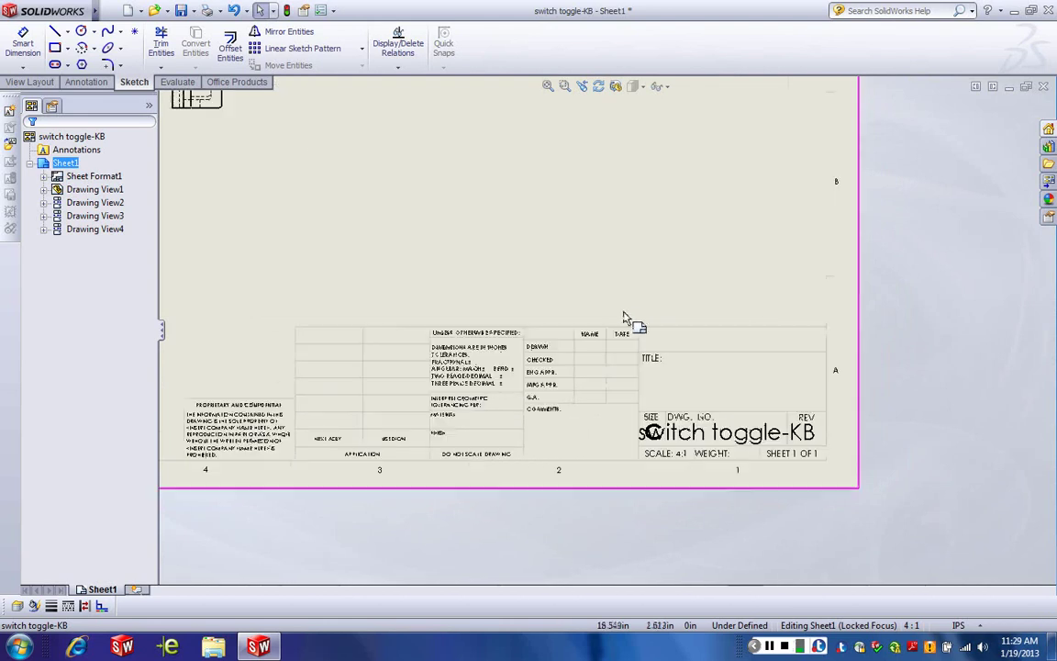
right_click(645, 253)
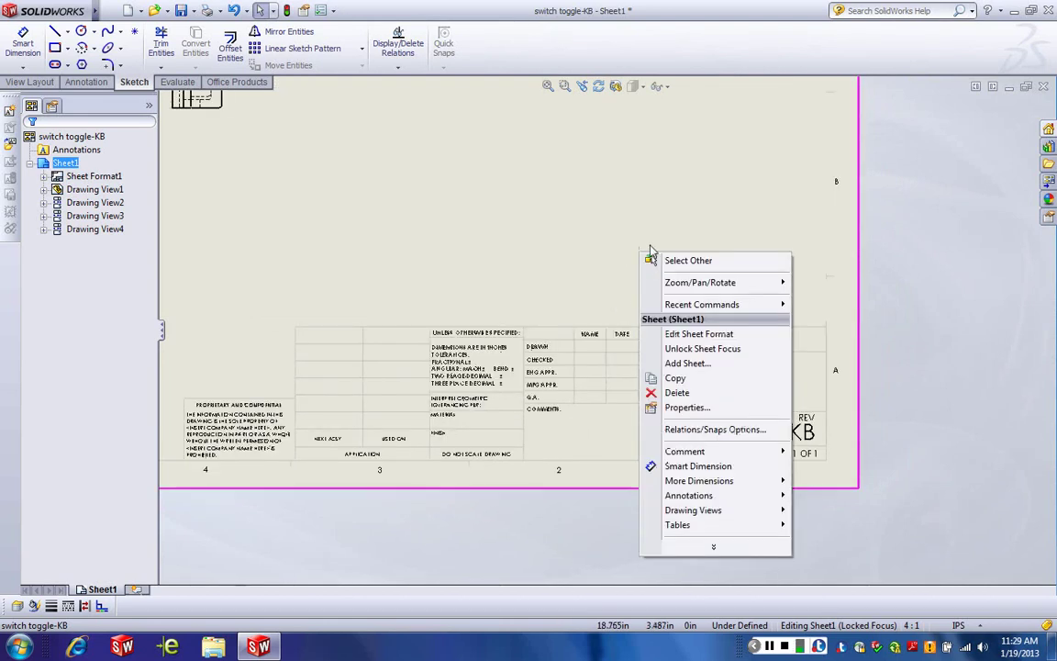
click(698, 334)
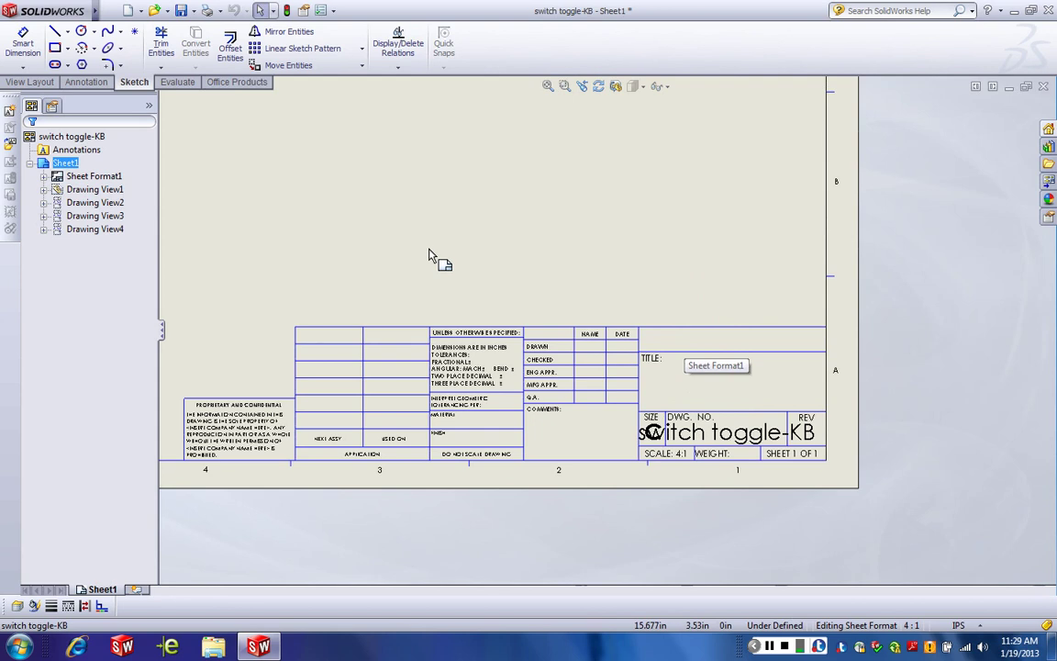
Step: Move the empty note in the title block's TITLE box slightly upward, clear of the drawing number
scroll(644, 228, up, 3)
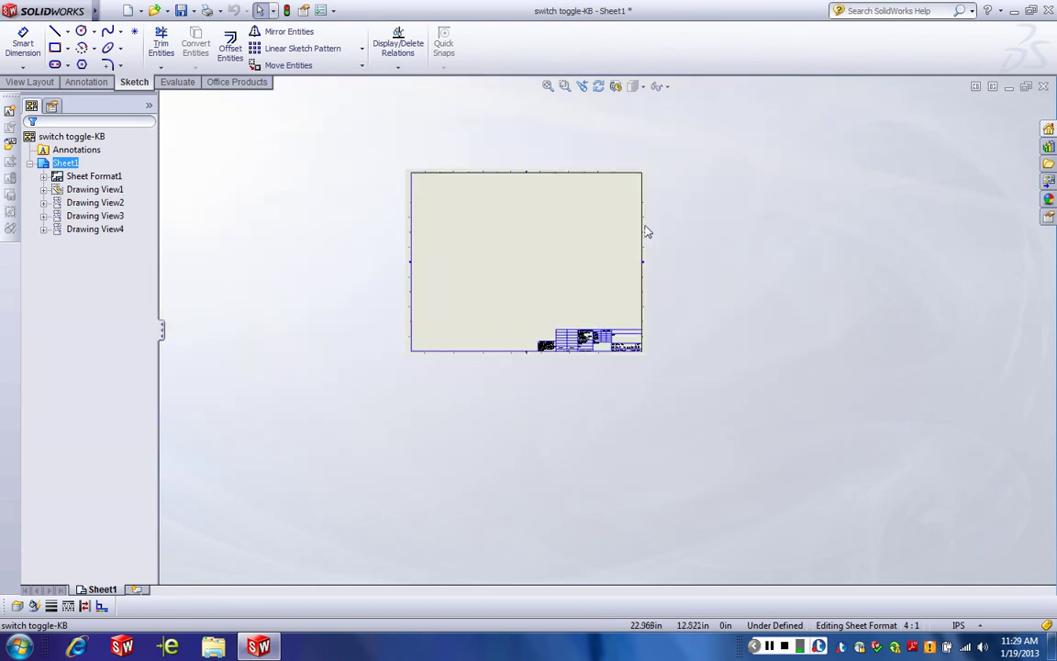
scroll(648, 231, down, 2)
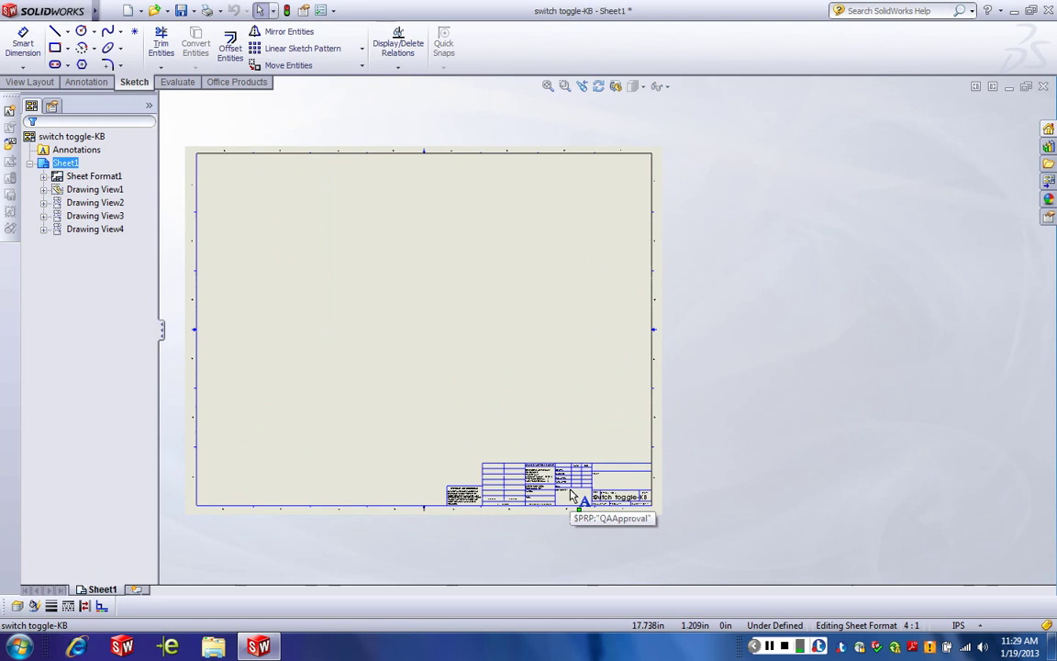
scroll(588, 471, up, 2)
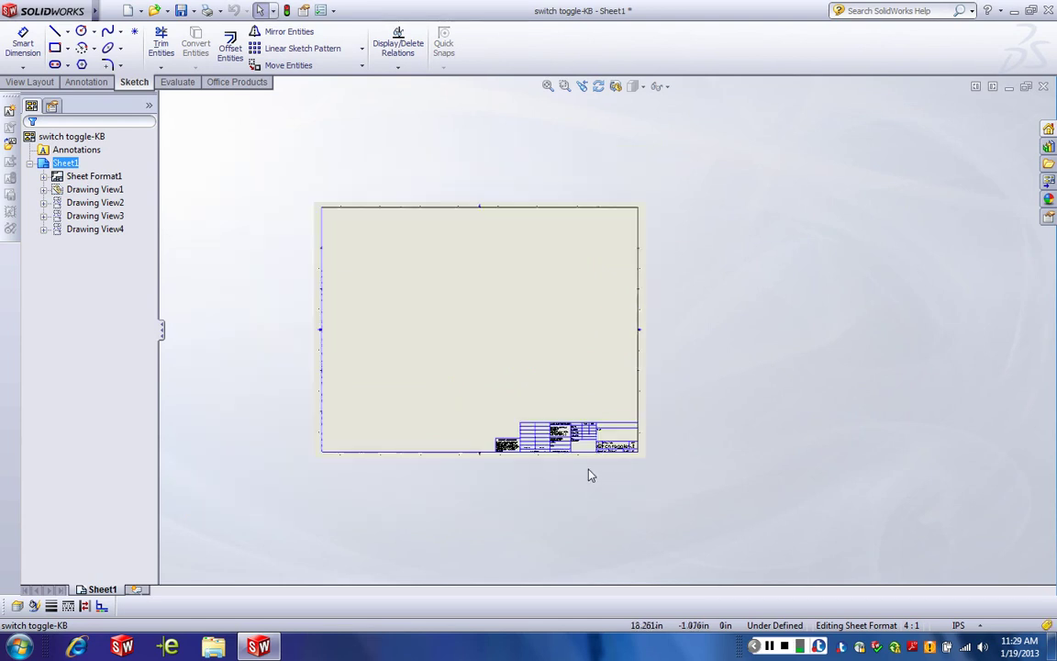
scroll(674, 339, down, 4)
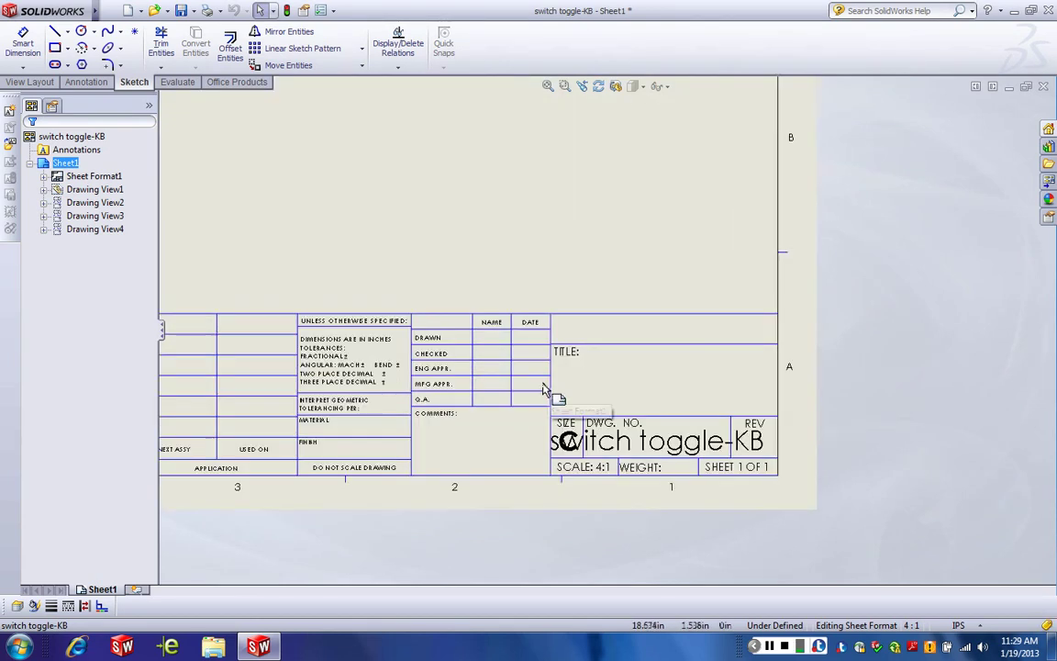
scroll(540, 388, down, 1)
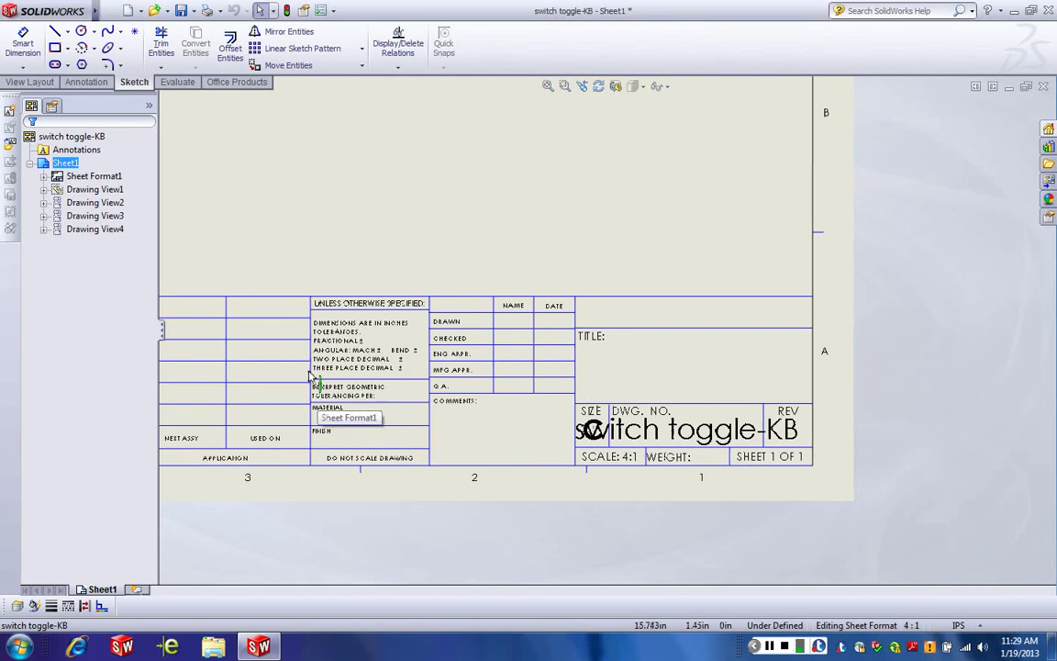
scroll(555, 384, down, 1)
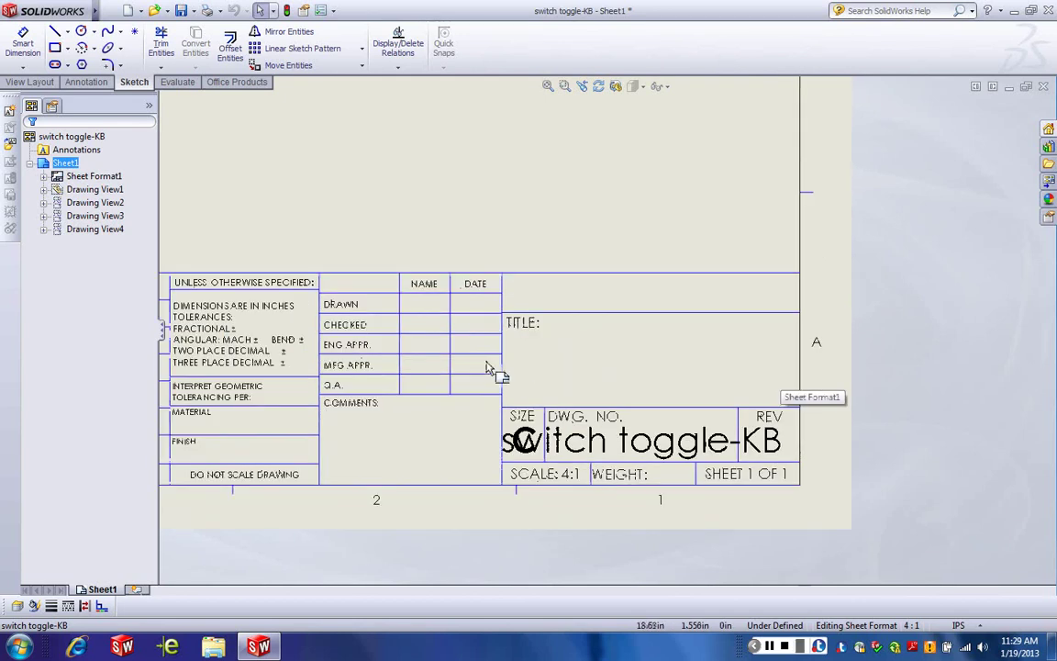
scroll(488, 367, up, 2)
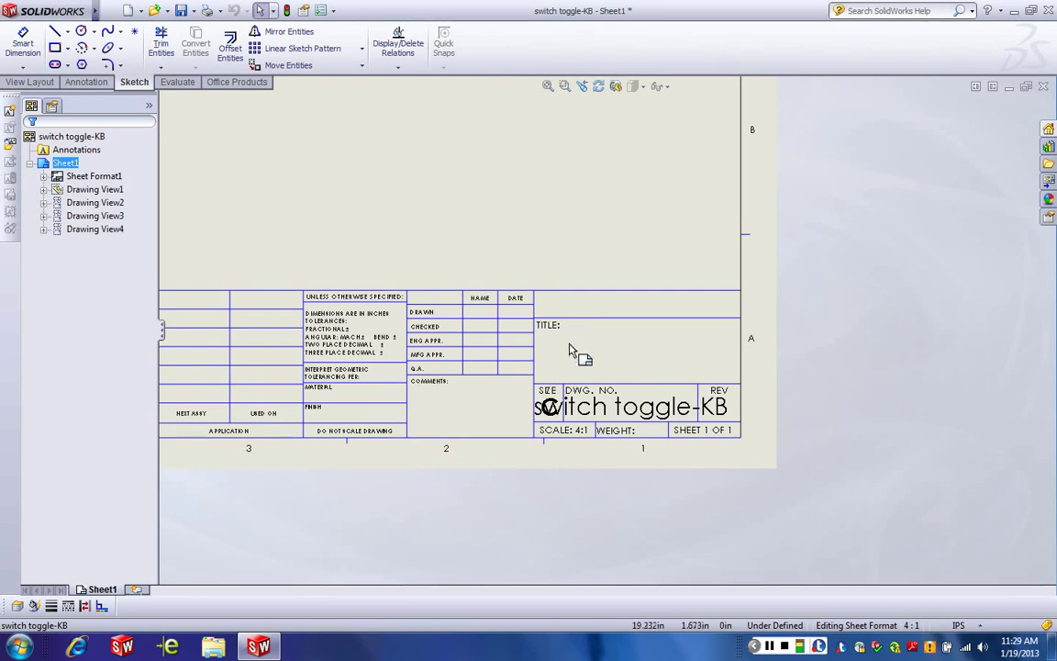
click(641, 354)
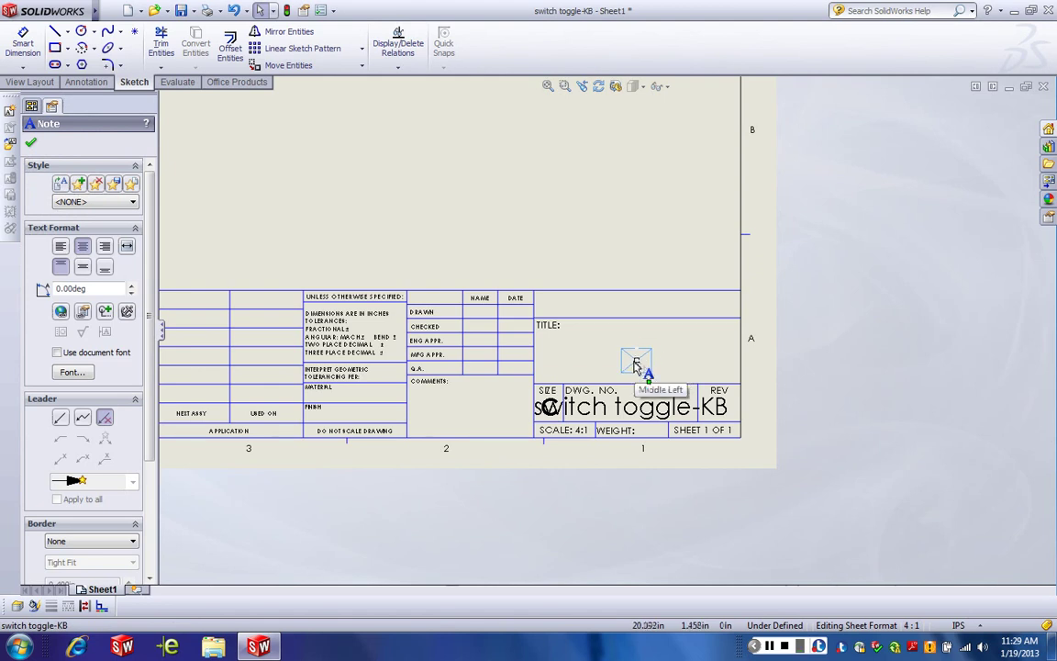
drag(641, 356, 642, 352)
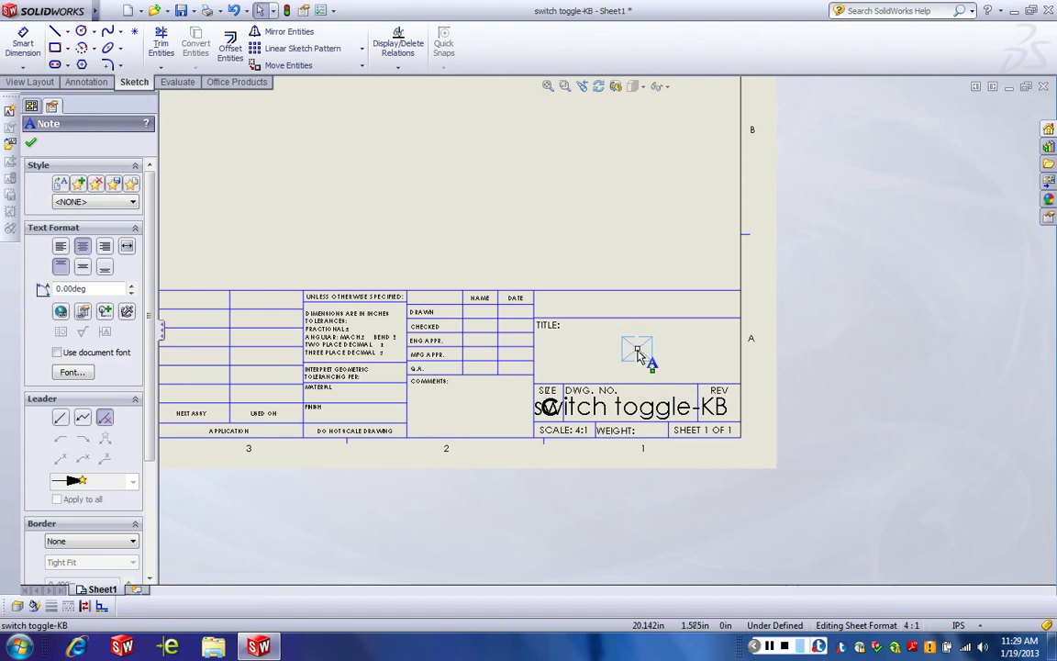
Step: Enter WIDGET as the text of the empty note in the TITLE box
double_click(642, 351)
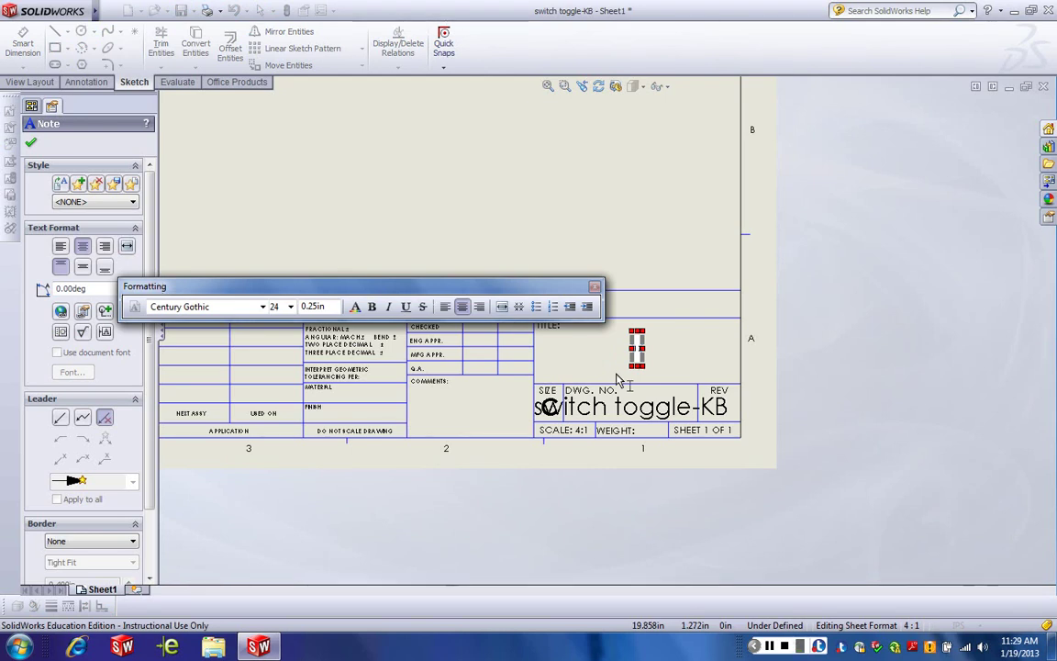
text(WI)
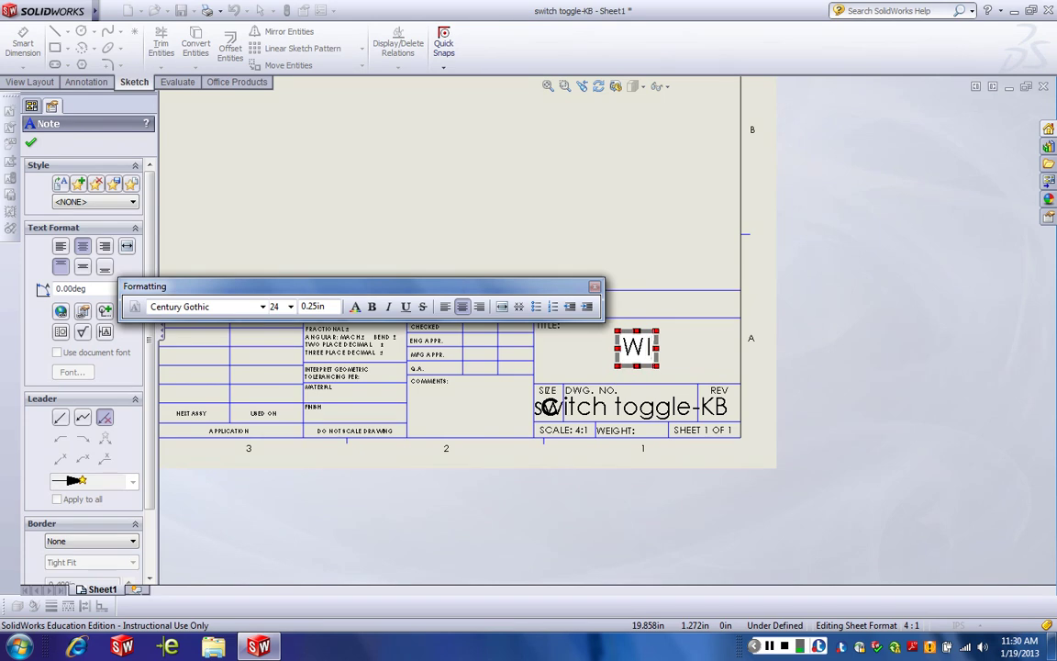
text(DGET)
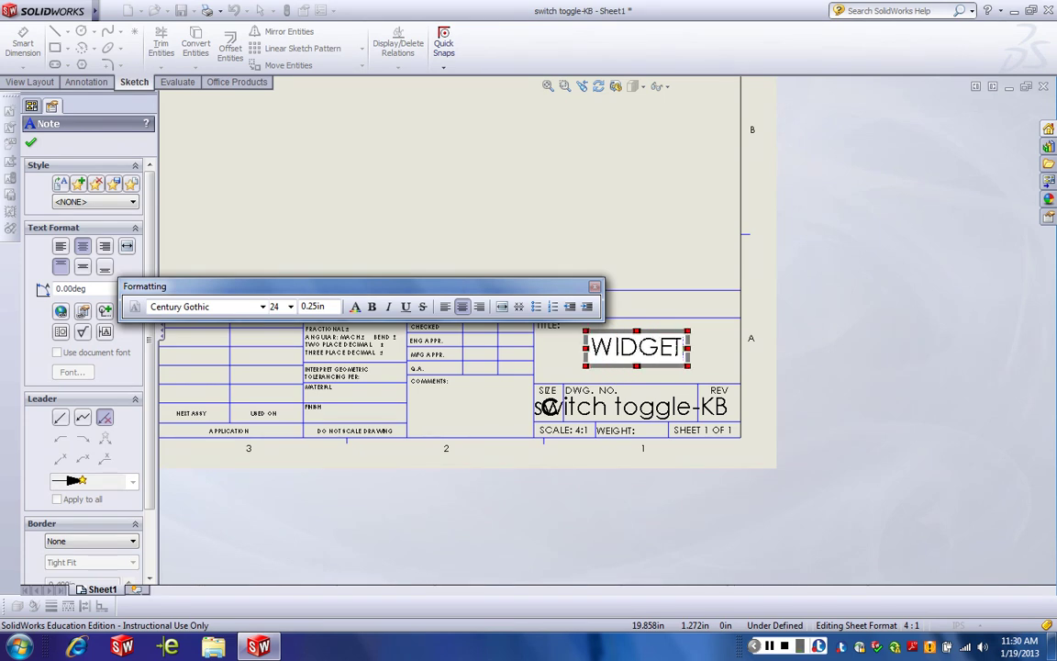
key(Escape)
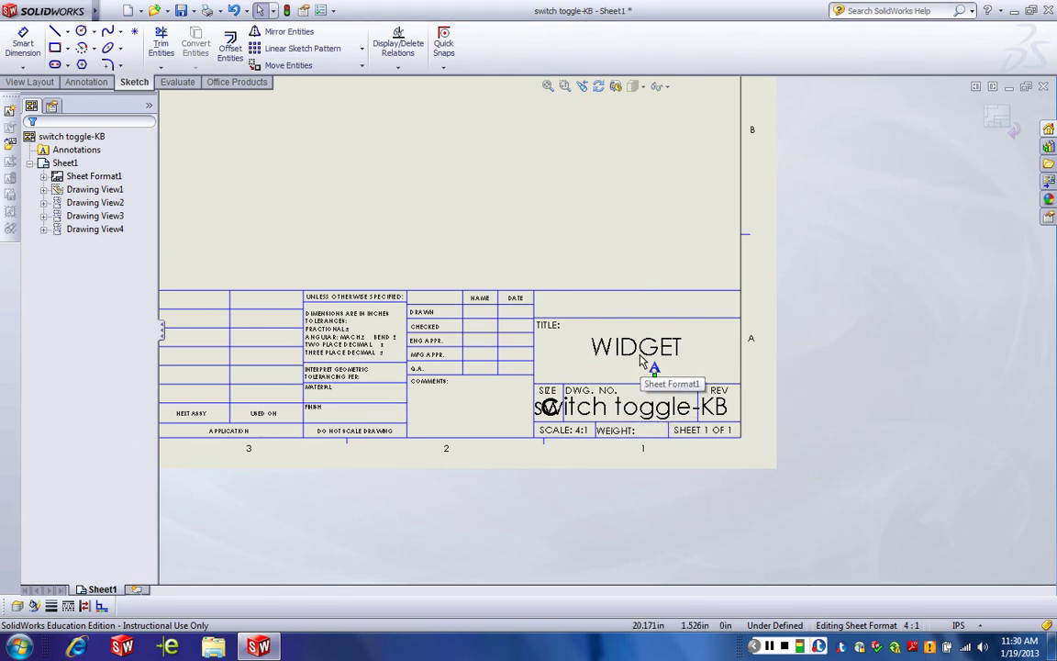
Step: Fill the blank note in the NAME cell of the DRAWN row with the text KID
scroll(524, 344, down, 3)
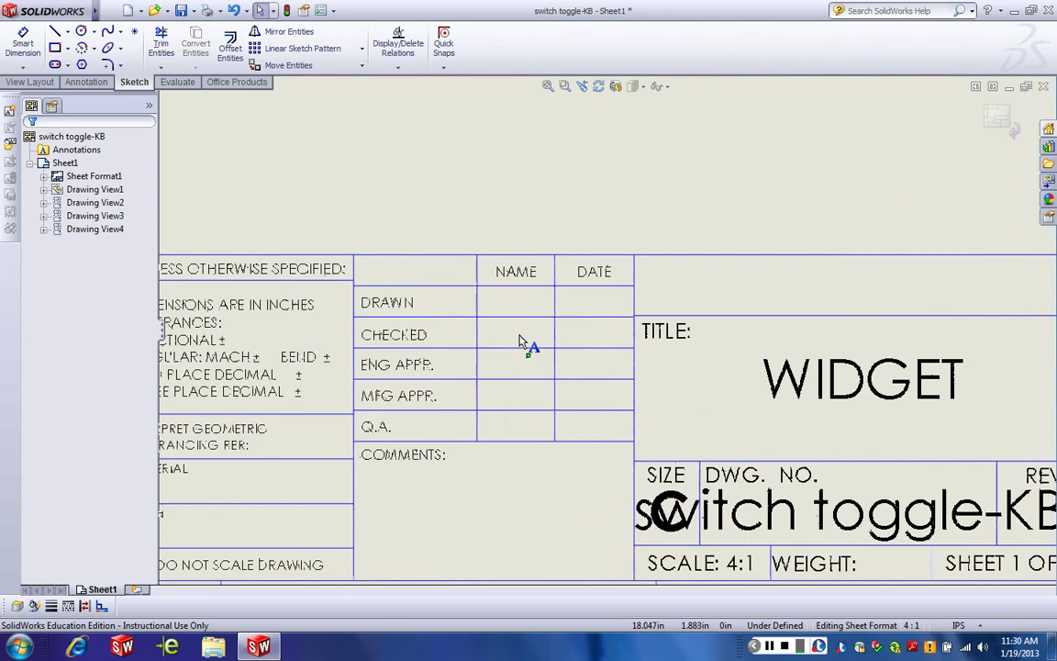
scroll(537, 303, down, 2)
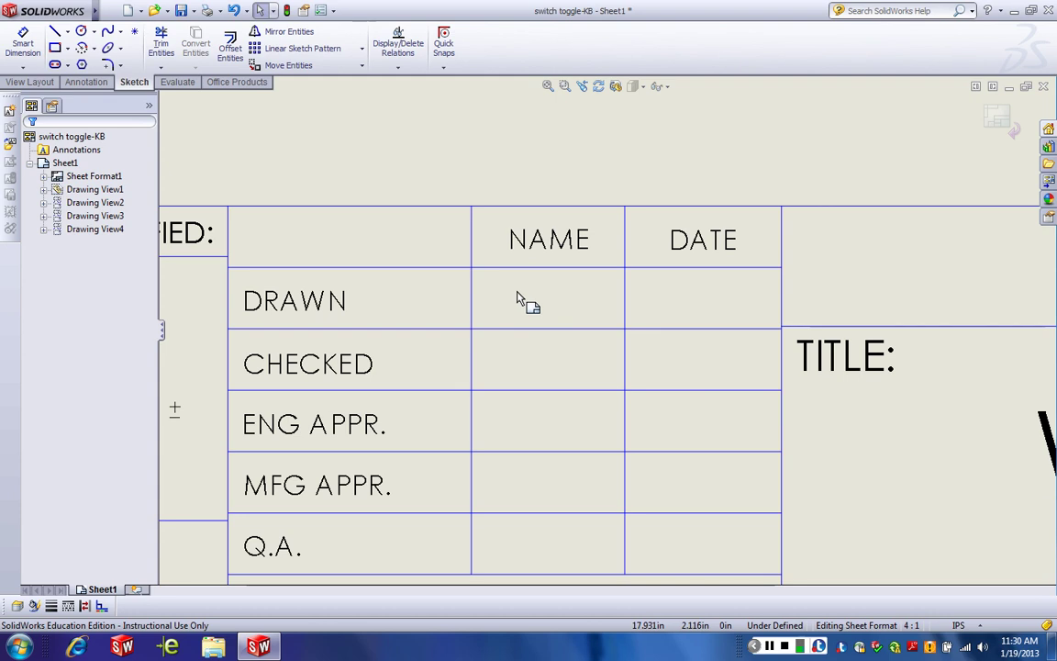
click(546, 301)
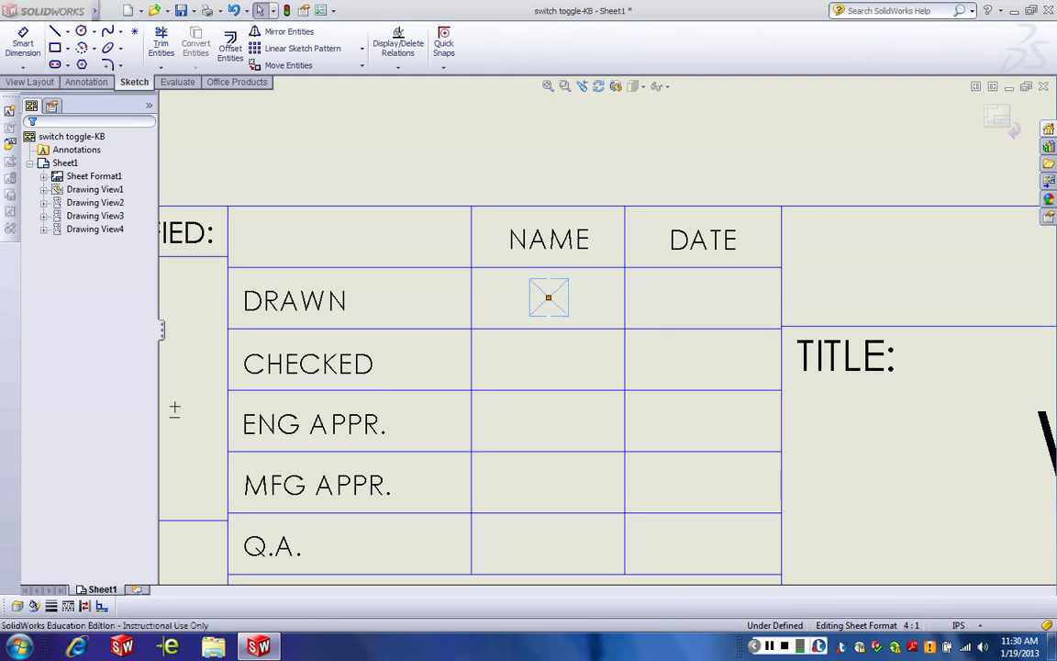
click(546, 298)
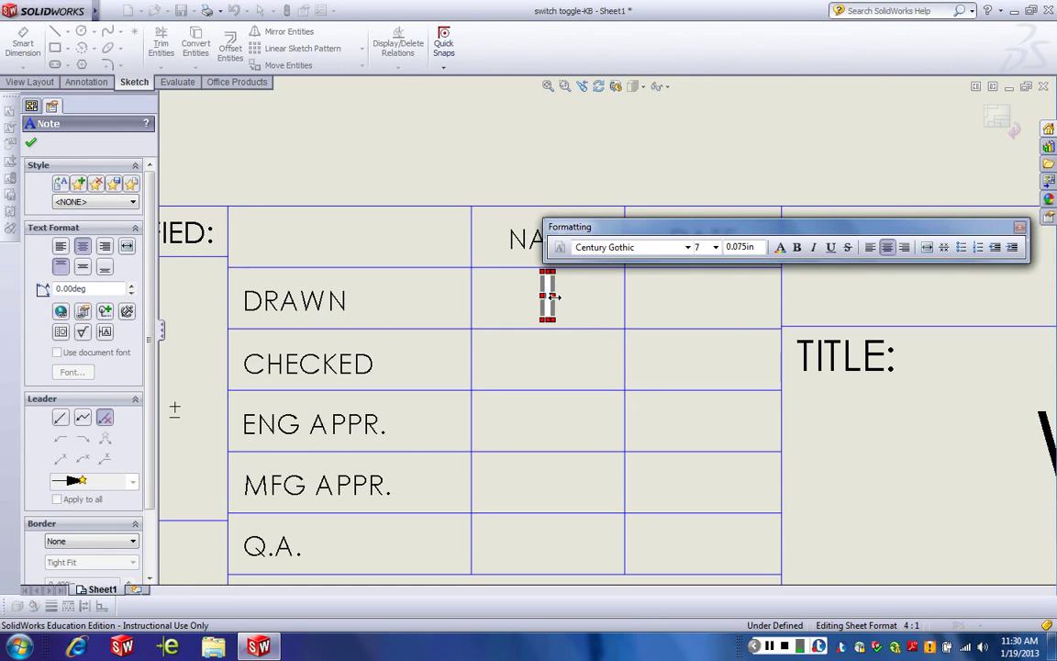
text(KID)
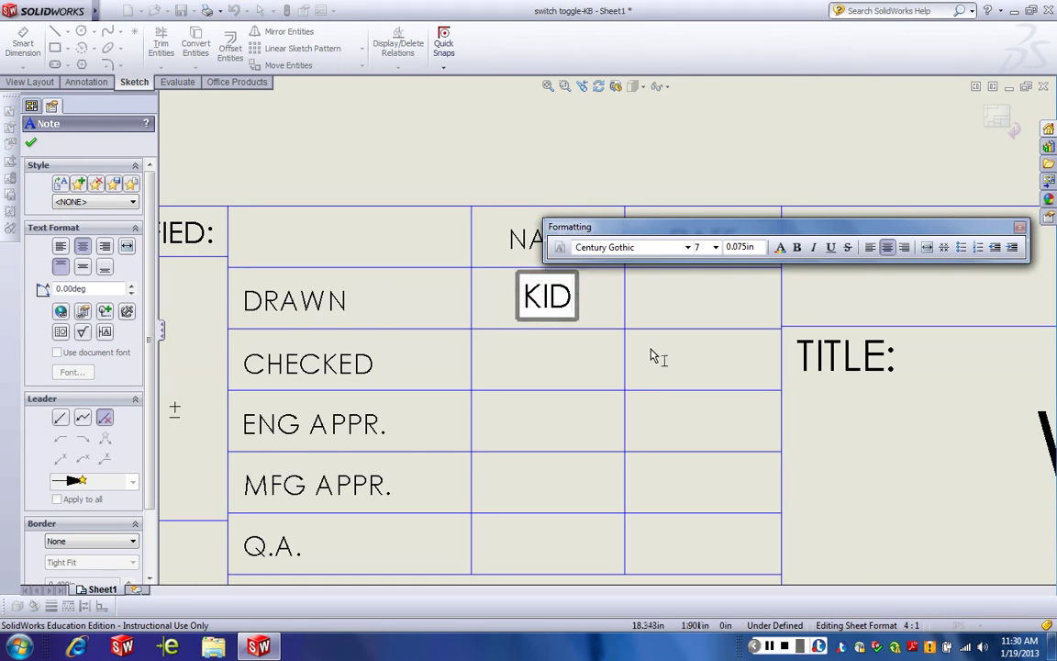
click(679, 317)
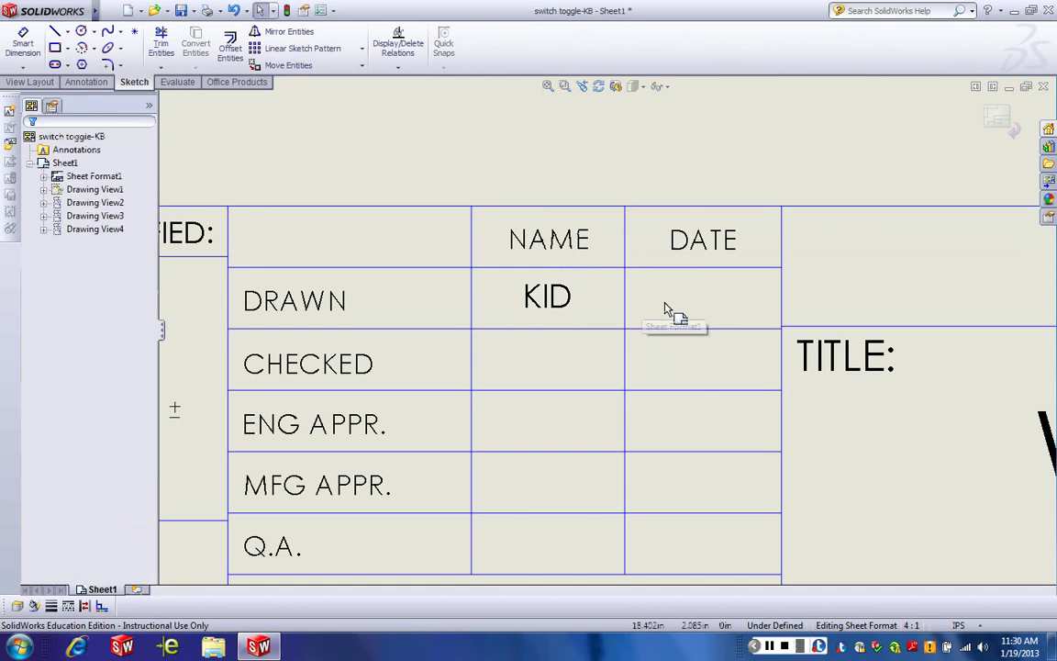
Step: Enter 12345 in the DATE cell of the DRAWN row and nudge the note into alignment within its cell
click(706, 306)
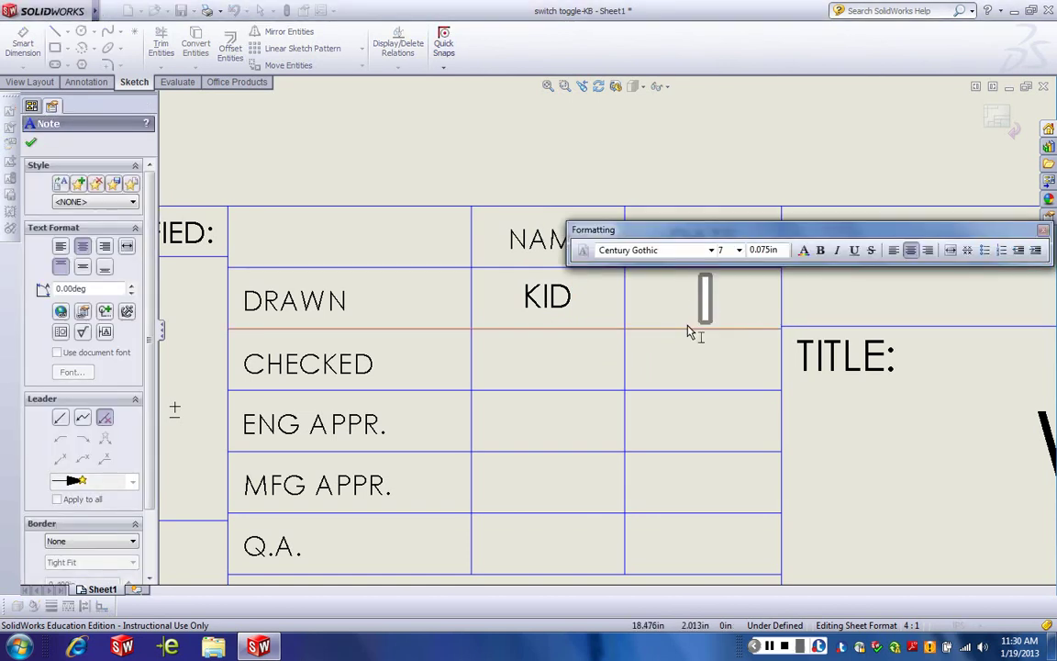
text(12345)
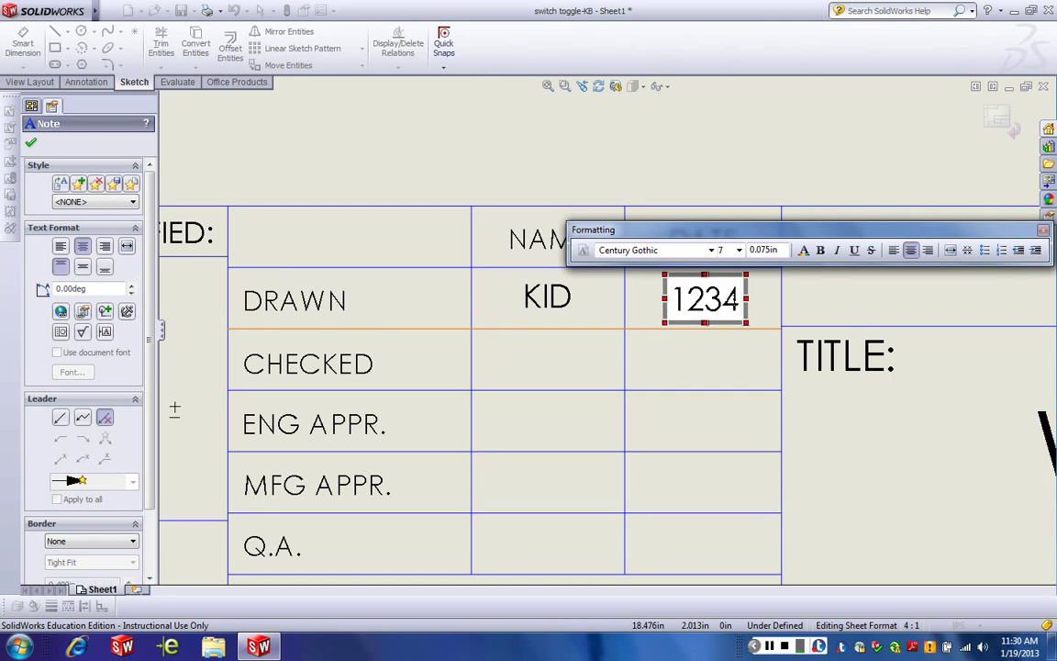
click(603, 143)
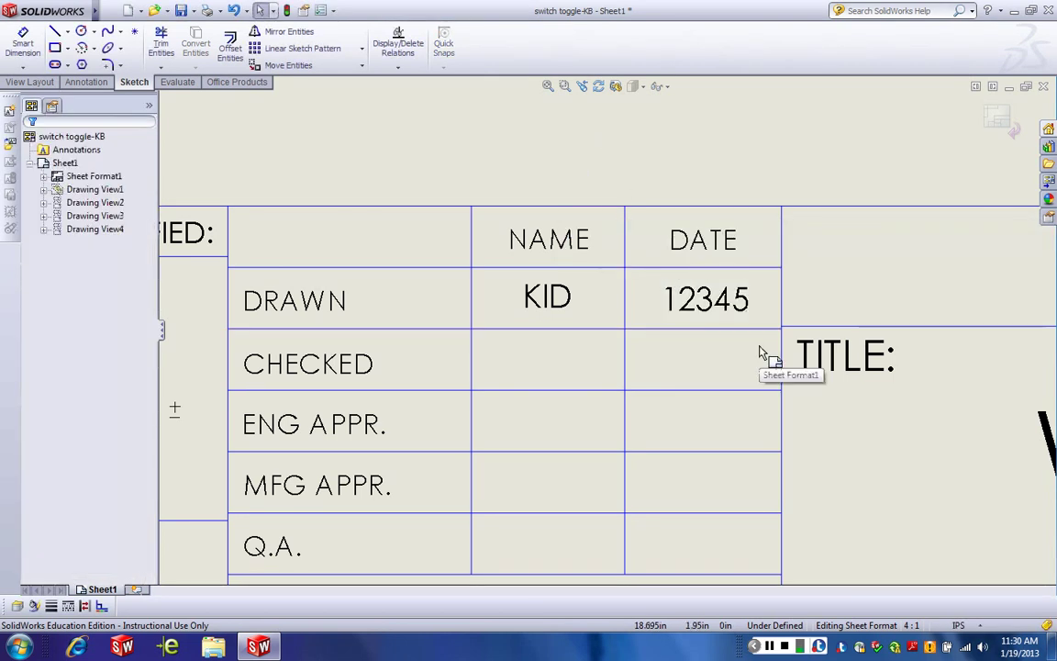
click(709, 302)
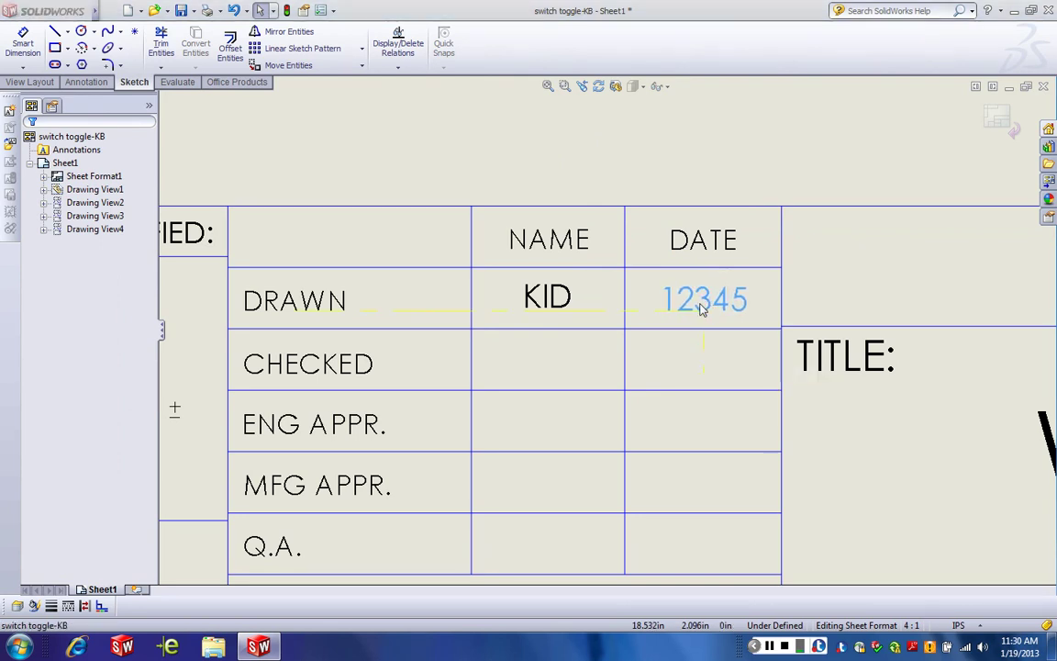
drag(700, 306, 713, 297)
click(692, 189)
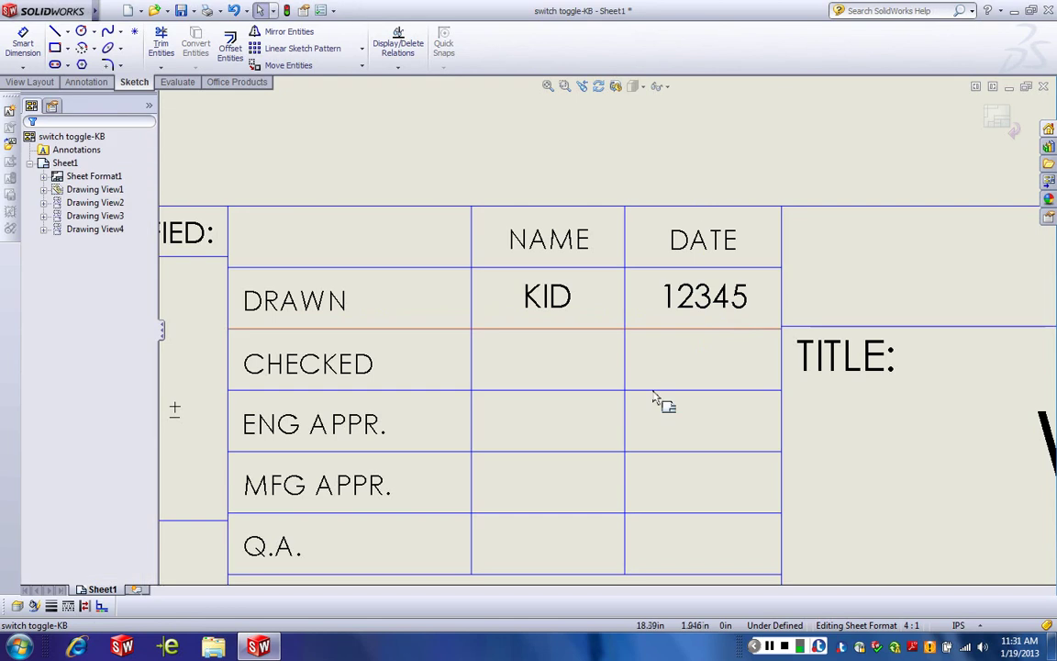
Step: Replace the file-name note in the title block's DWG. NO. box with the text KB-1234-567
scroll(693, 376, up, 3)
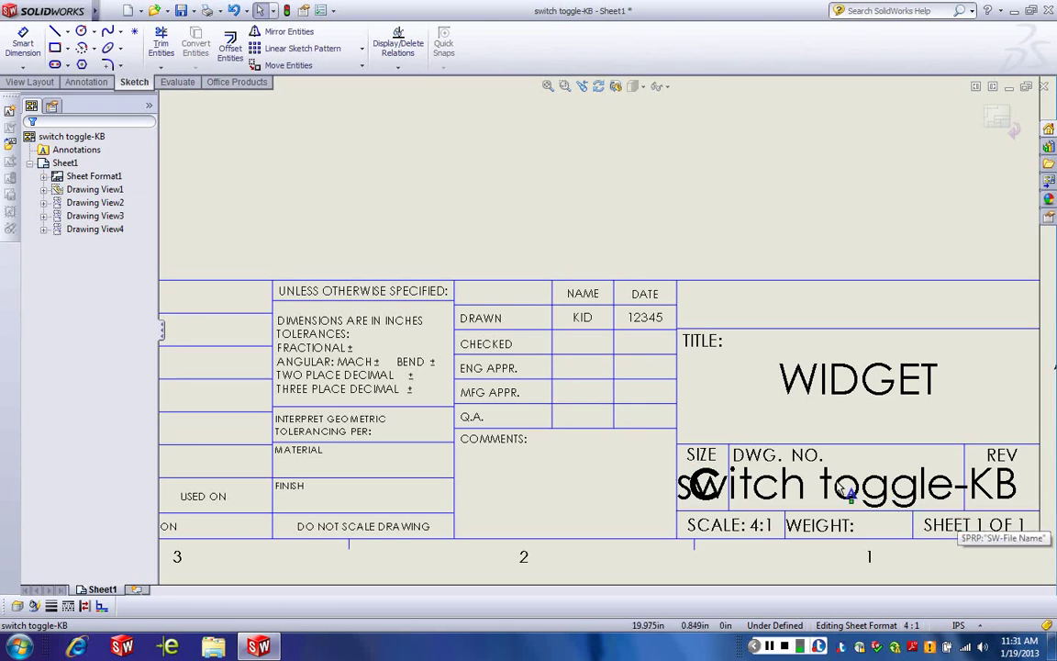
double_click(842, 486)
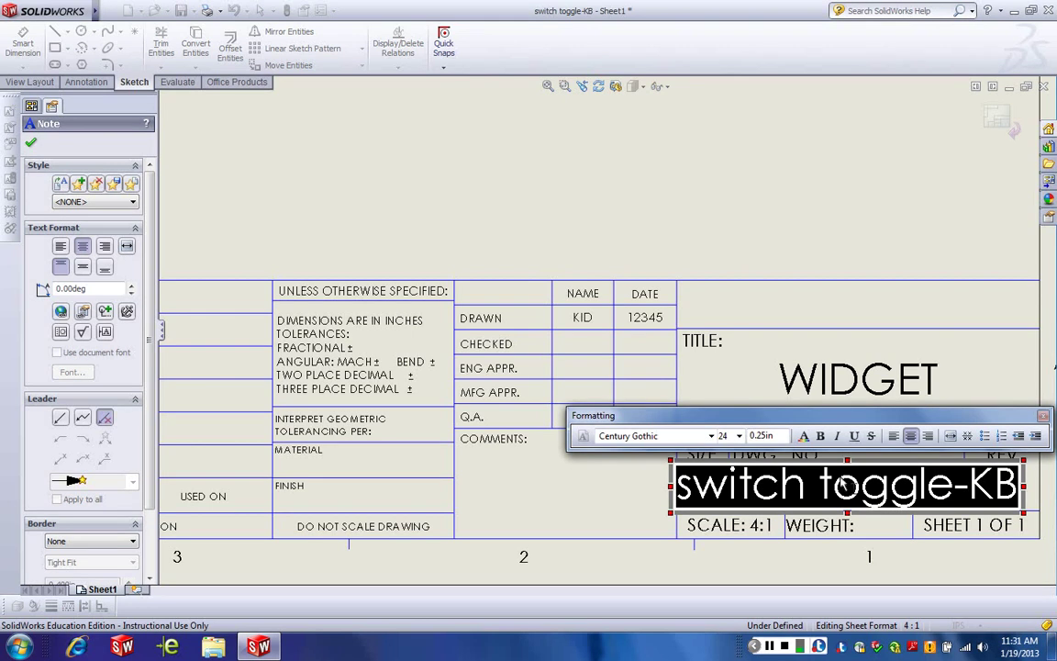
text(K)
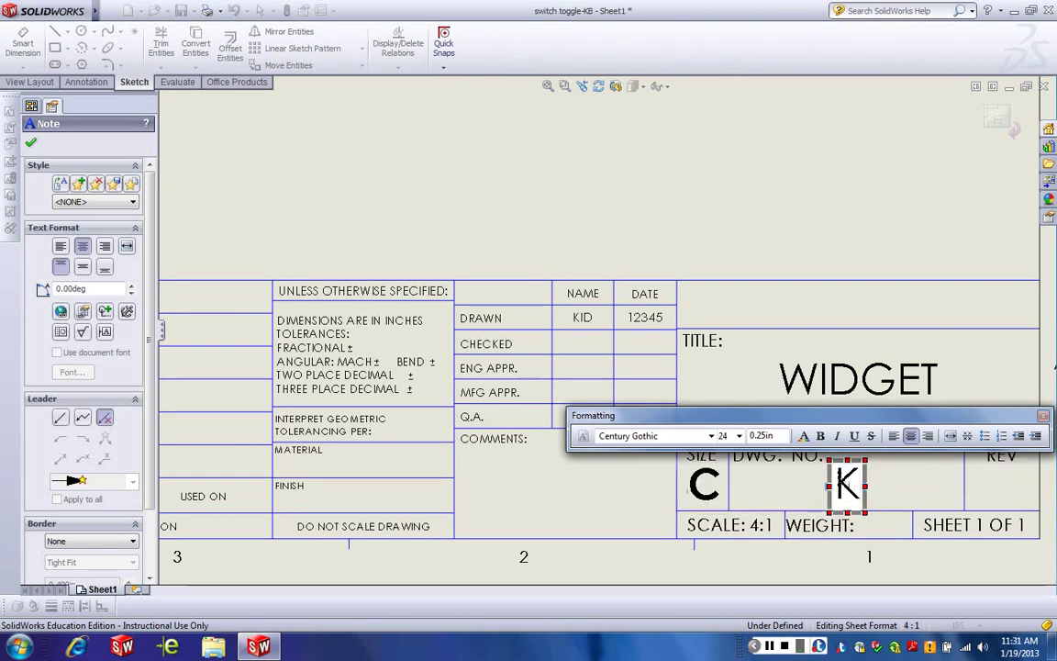
text(B-1234)
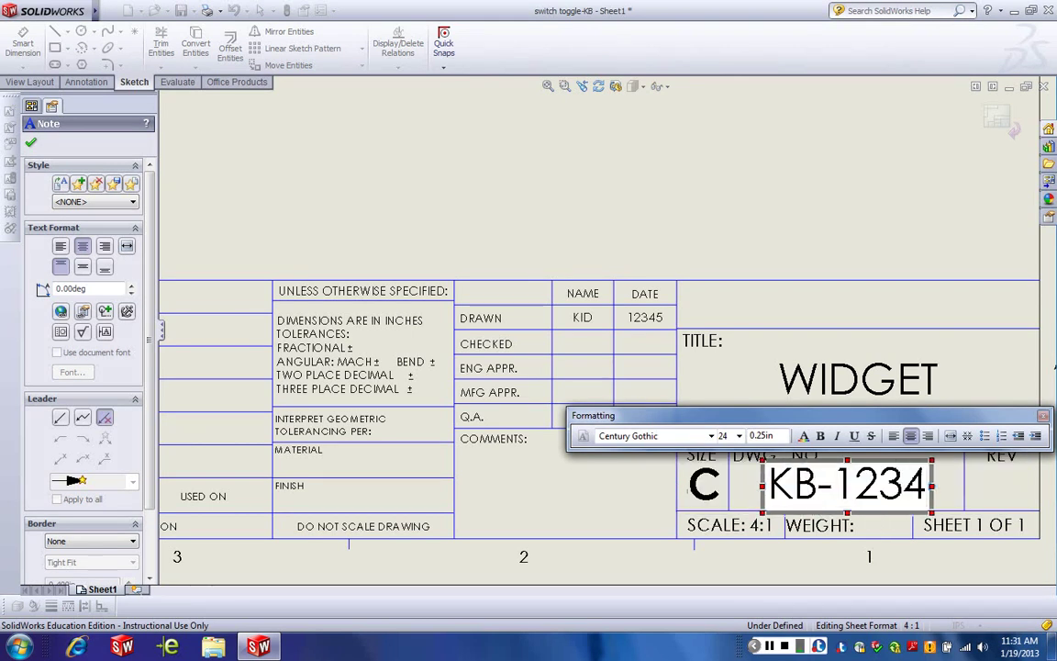
text(-567)
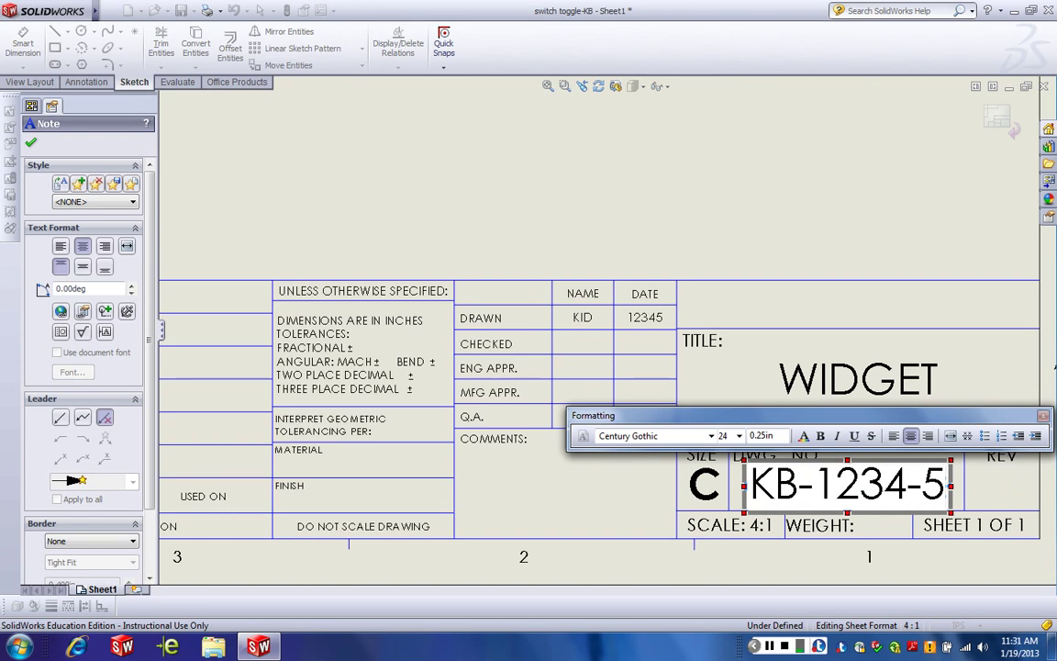
click(563, 195)
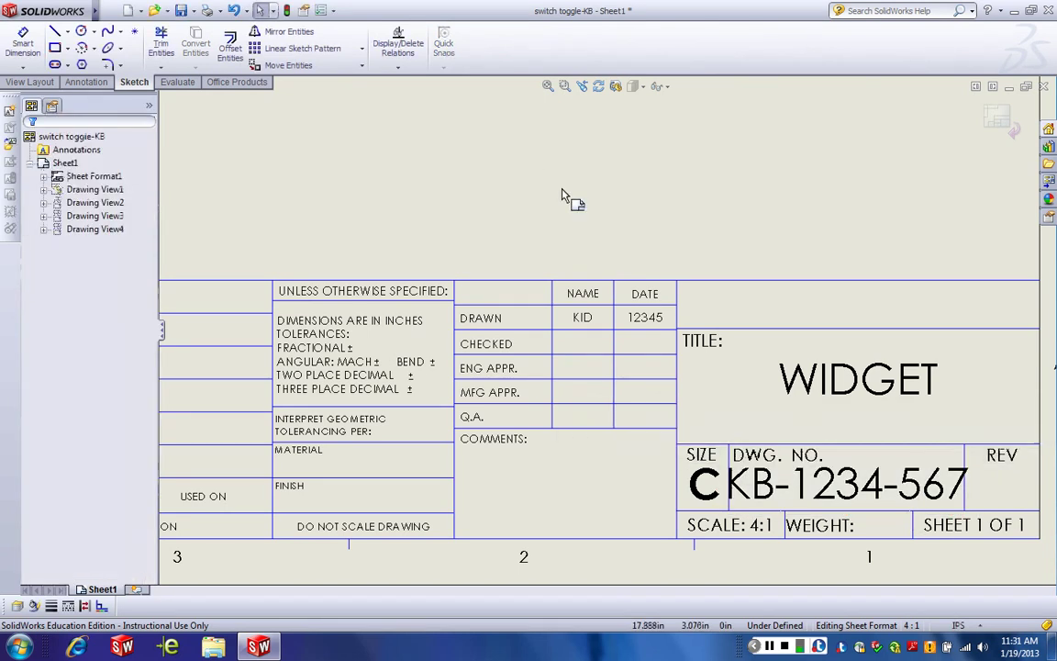
Step: Reduce the font height of the drawing number note so it fits inside the DWG. NO. box
click(828, 487)
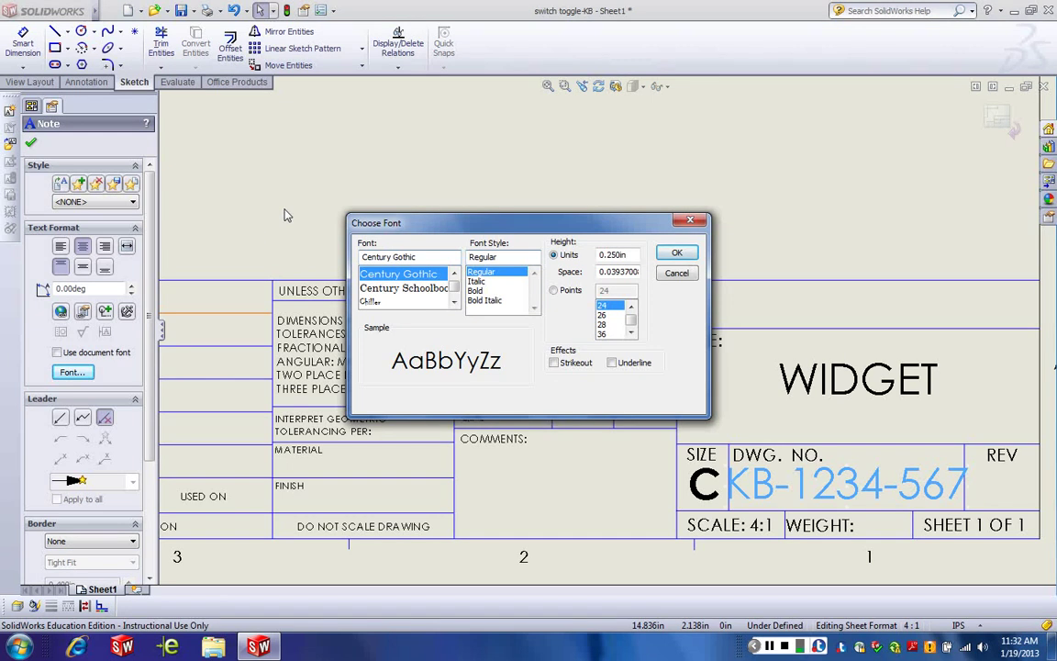
double_click(630, 253)
key(BackSpace)
key(Return)
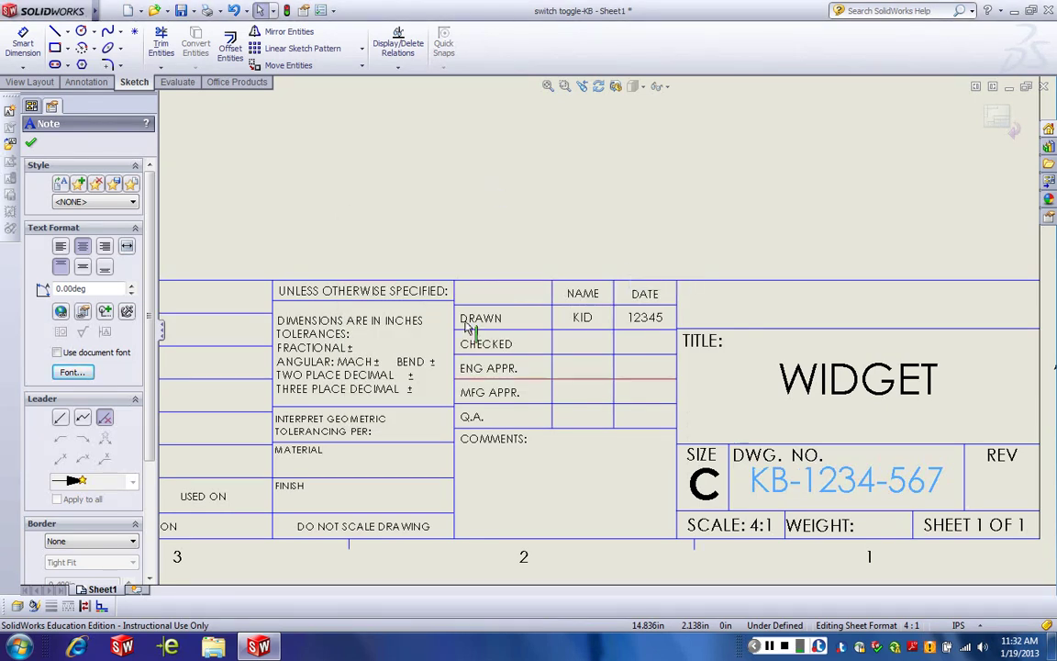
click(31, 147)
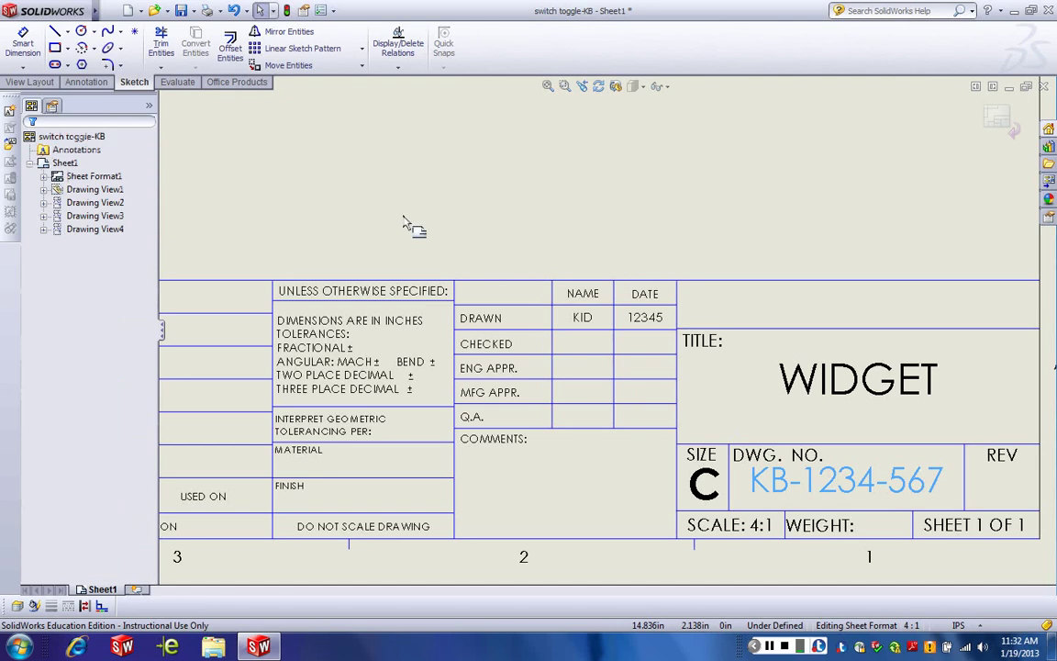
Step: Finish editing the sheet format and return to editing the drawing sheet
scroll(698, 335, up, 3)
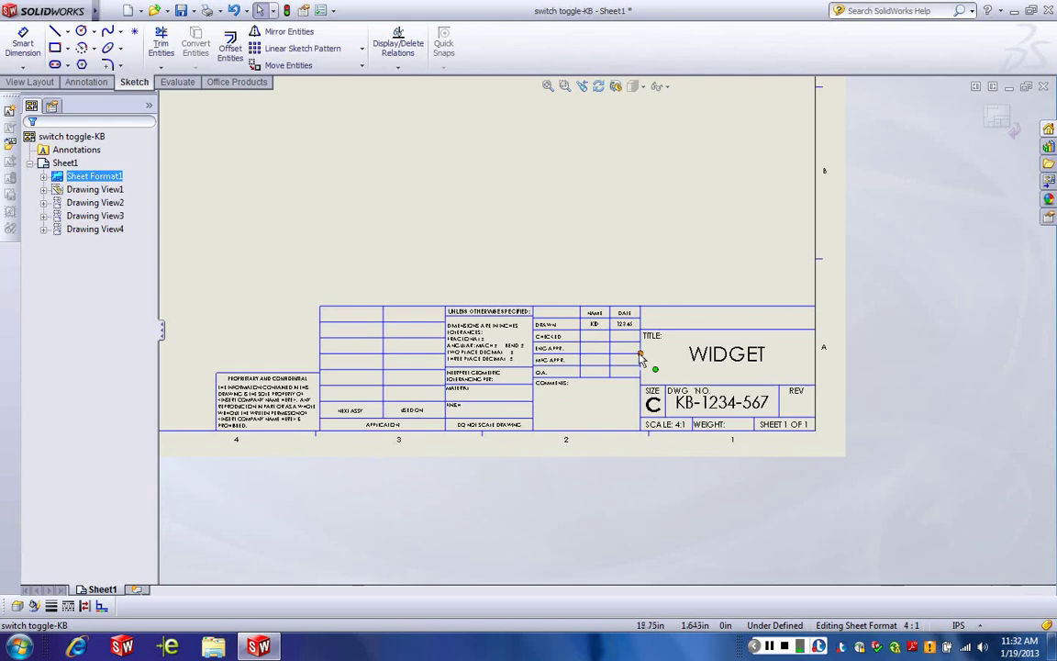
scroll(596, 376, down, 1)
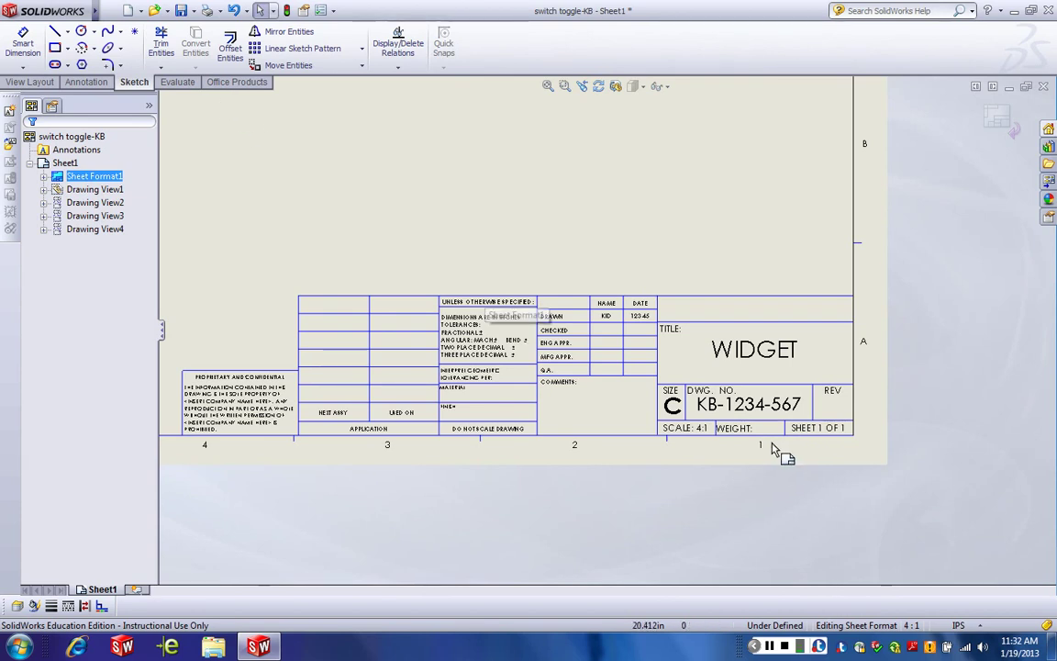
scroll(702, 446, down, 2)
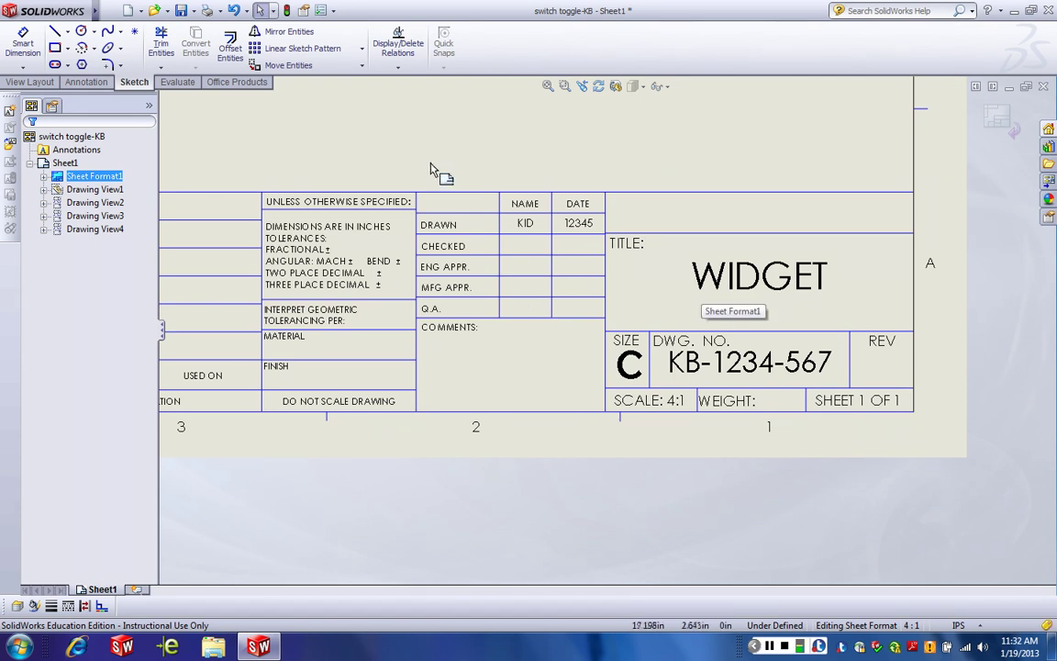
scroll(435, 173, up, 9)
scroll(538, 359, down, 5)
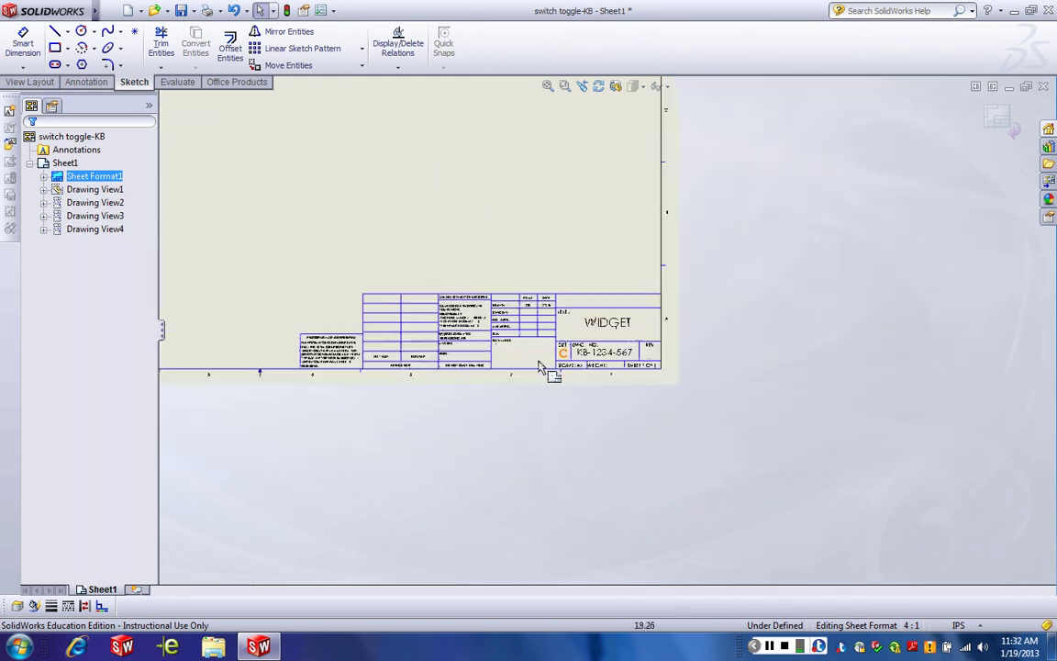
scroll(538, 353, down, 1)
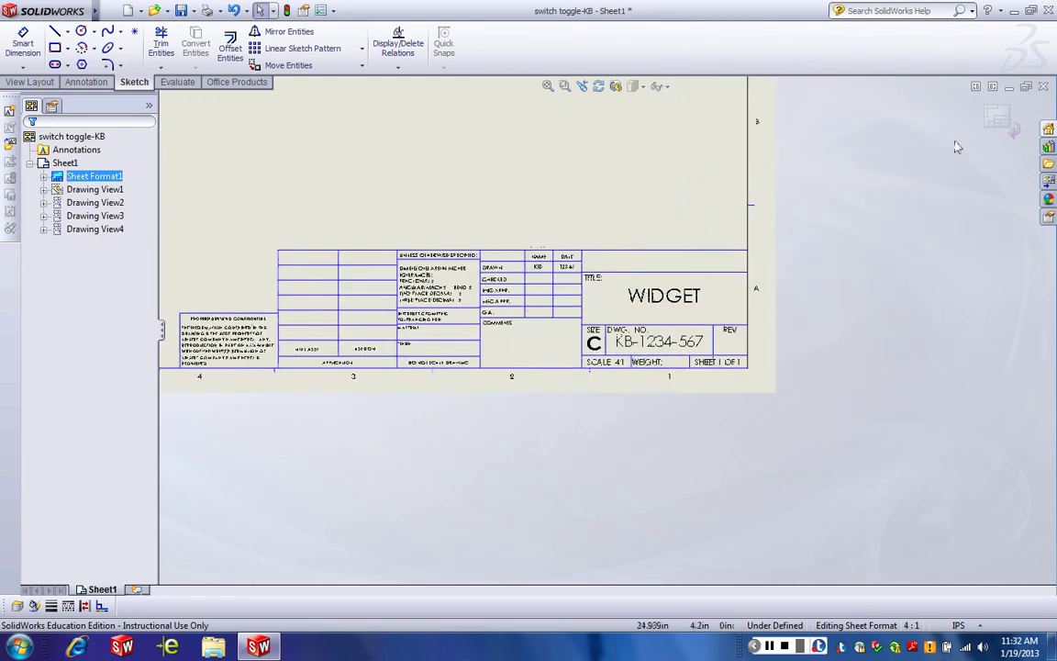
click(998, 122)
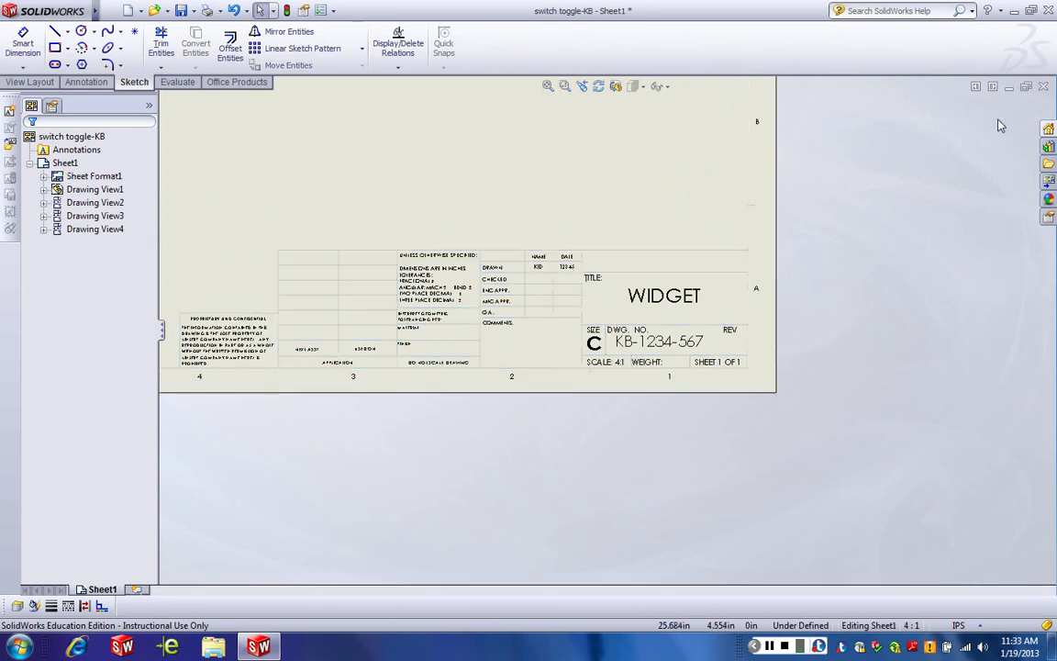
Step: Review the completed title block and the drawing views across the whole sheet
scroll(466, 285, up, 4)
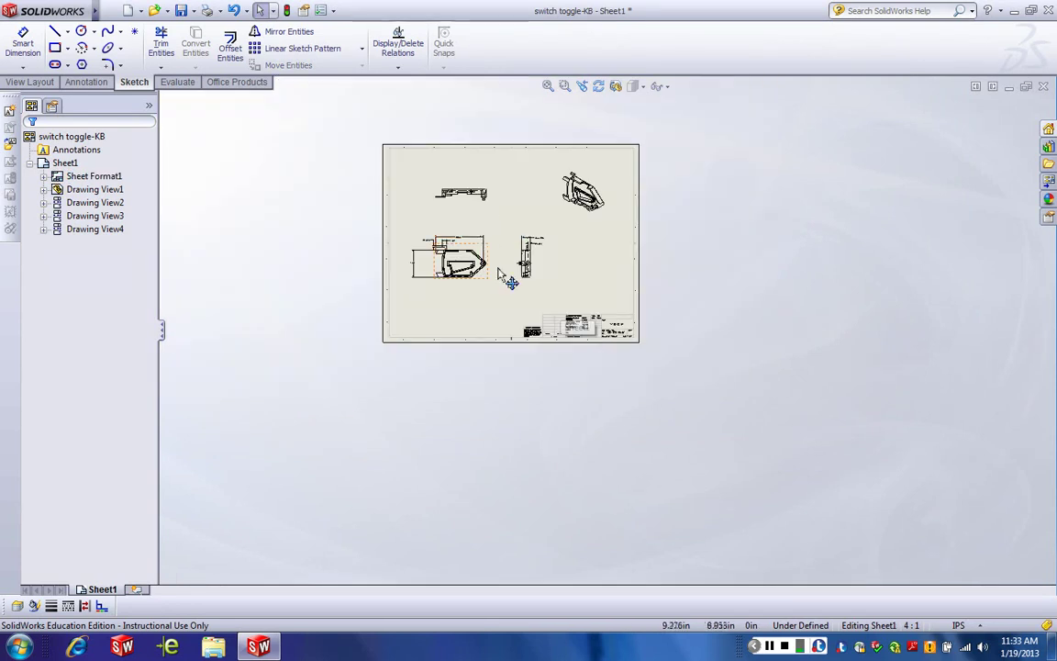
scroll(511, 290, down, 1)
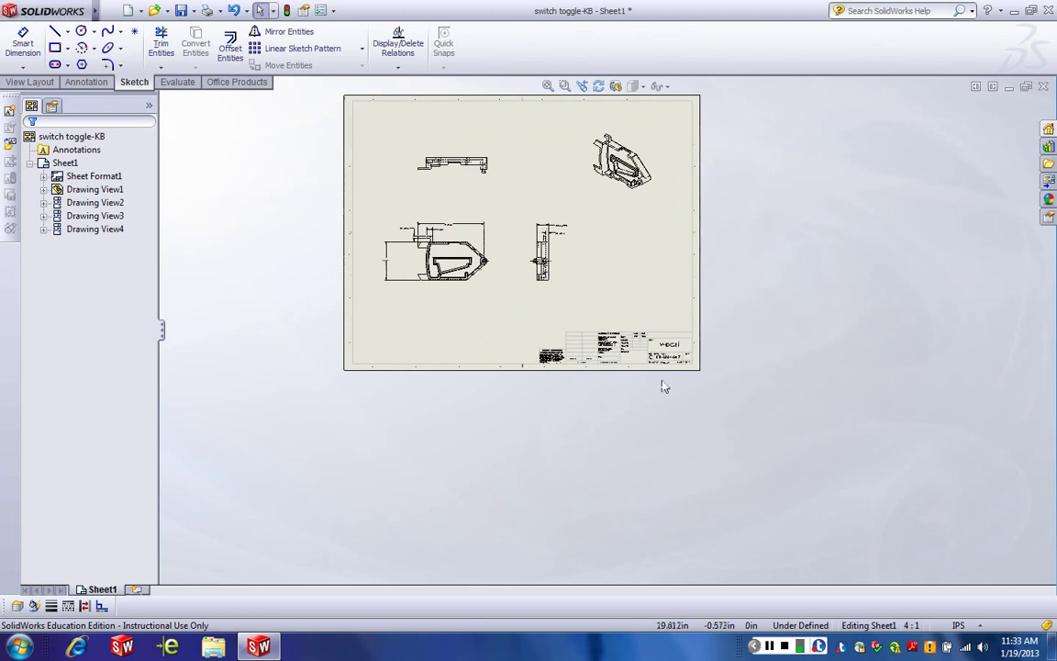
scroll(657, 372, down, 3)
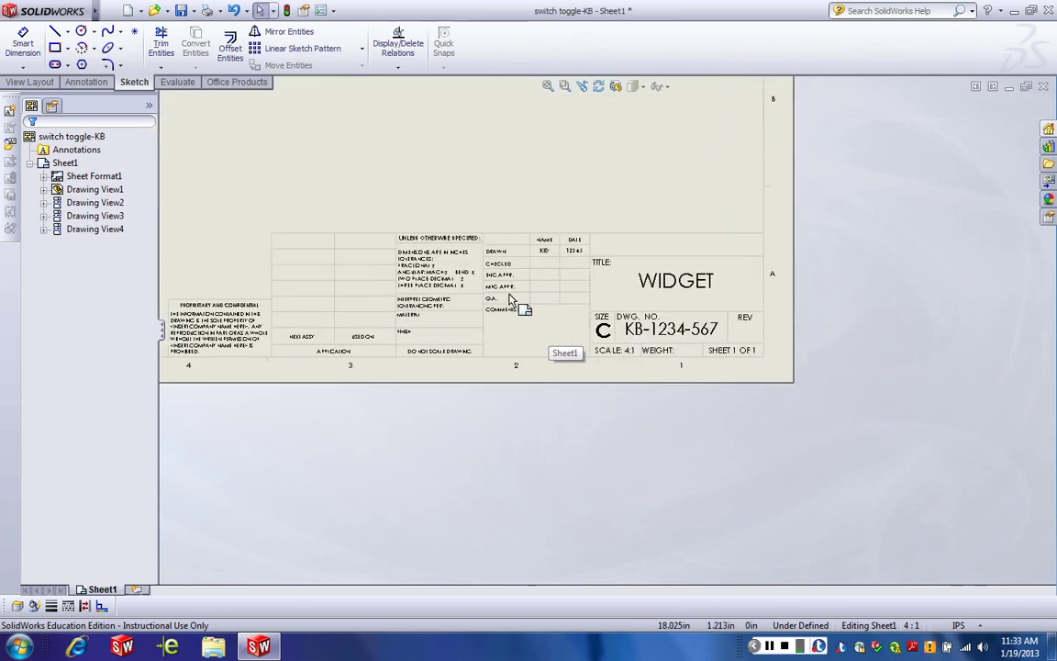
scroll(440, 268, up, 3)
scroll(441, 269, up, 1)
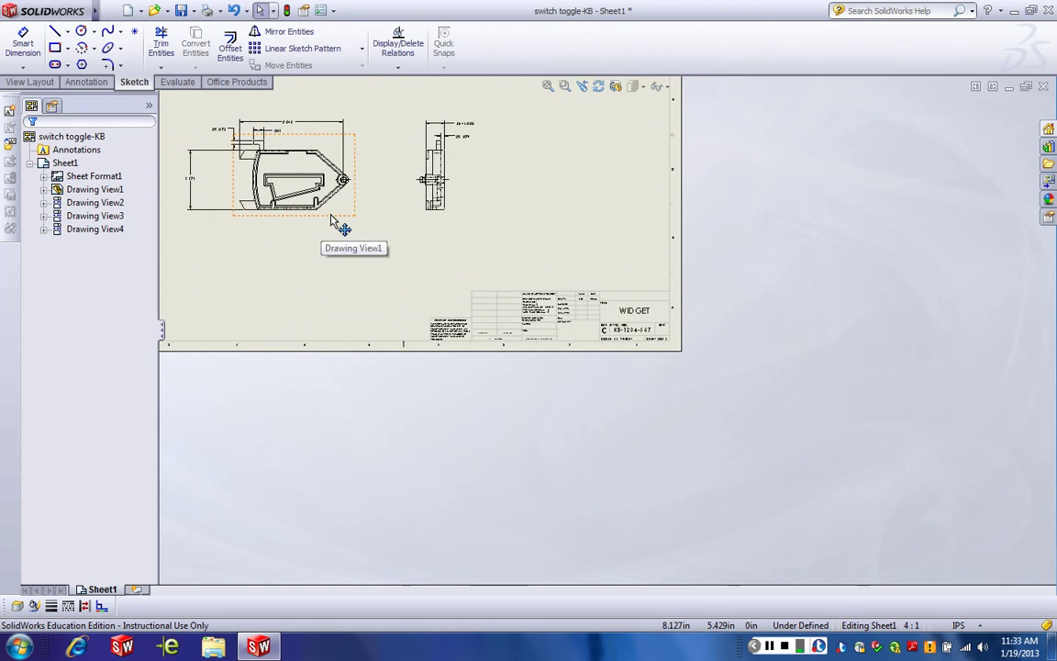
scroll(335, 223, up, 1)
scroll(538, 243, down, 1)
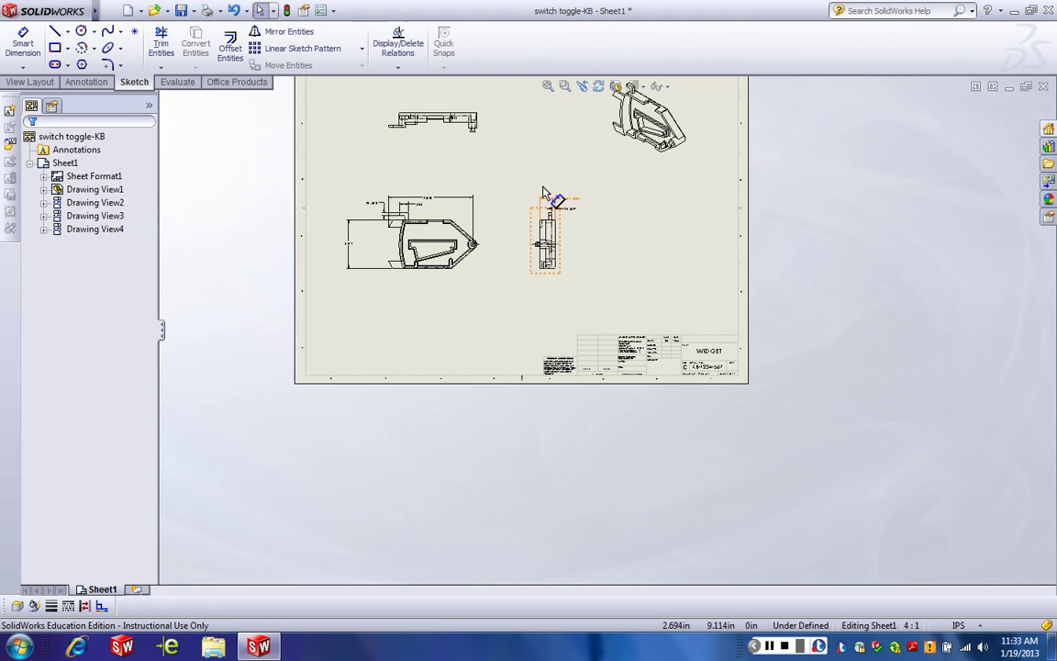
Step: Set the sheet scale to 8:1 in the properties of Sheet1
click(97, 180)
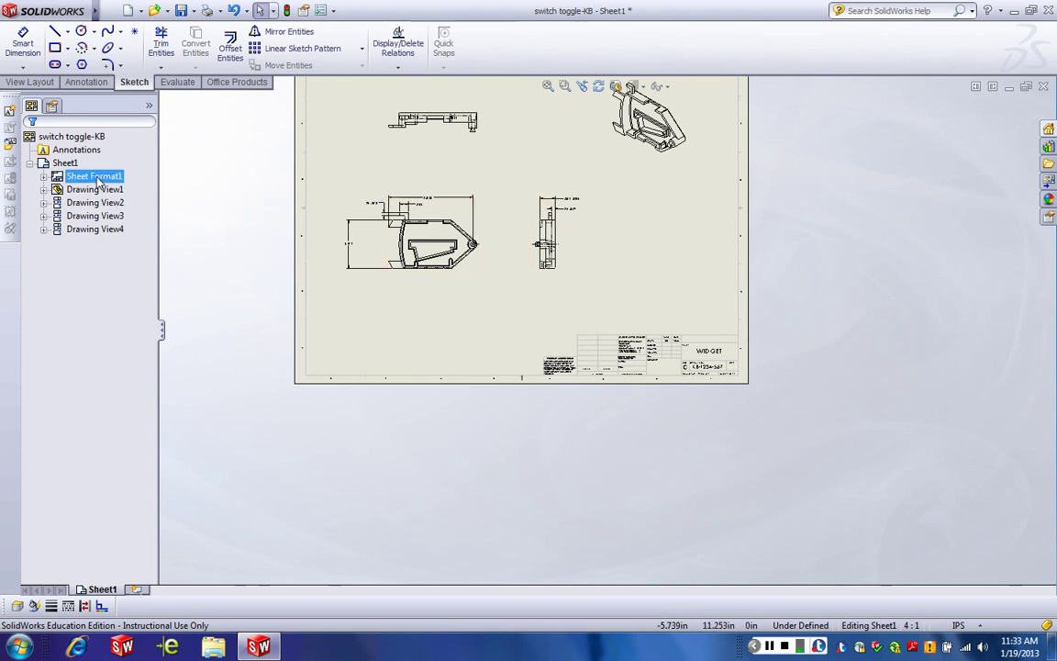
click(44, 164)
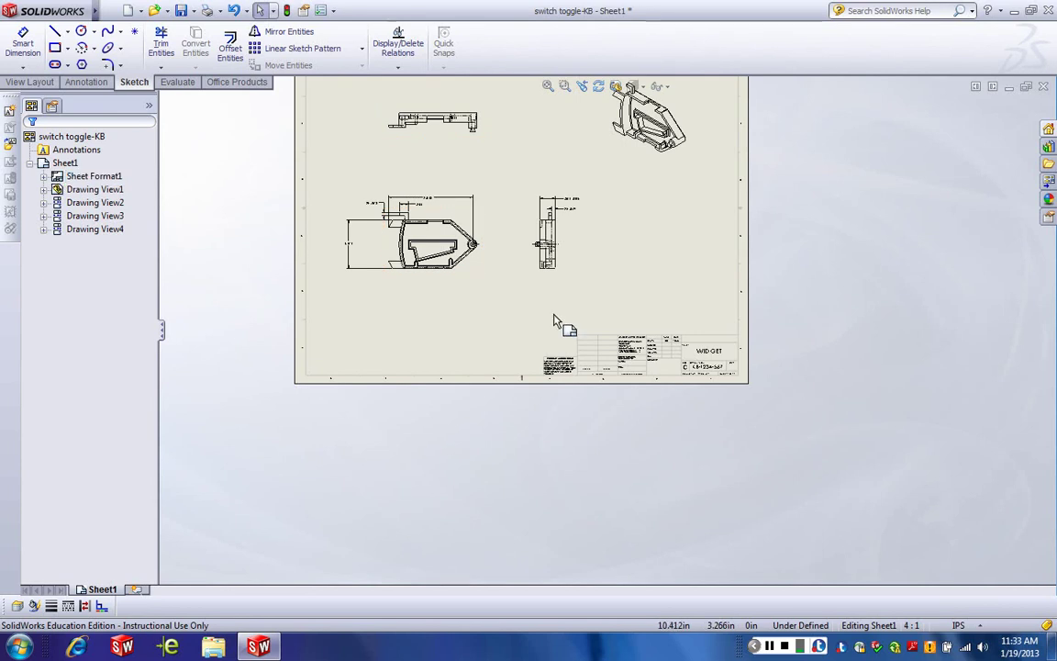
click(95, 178)
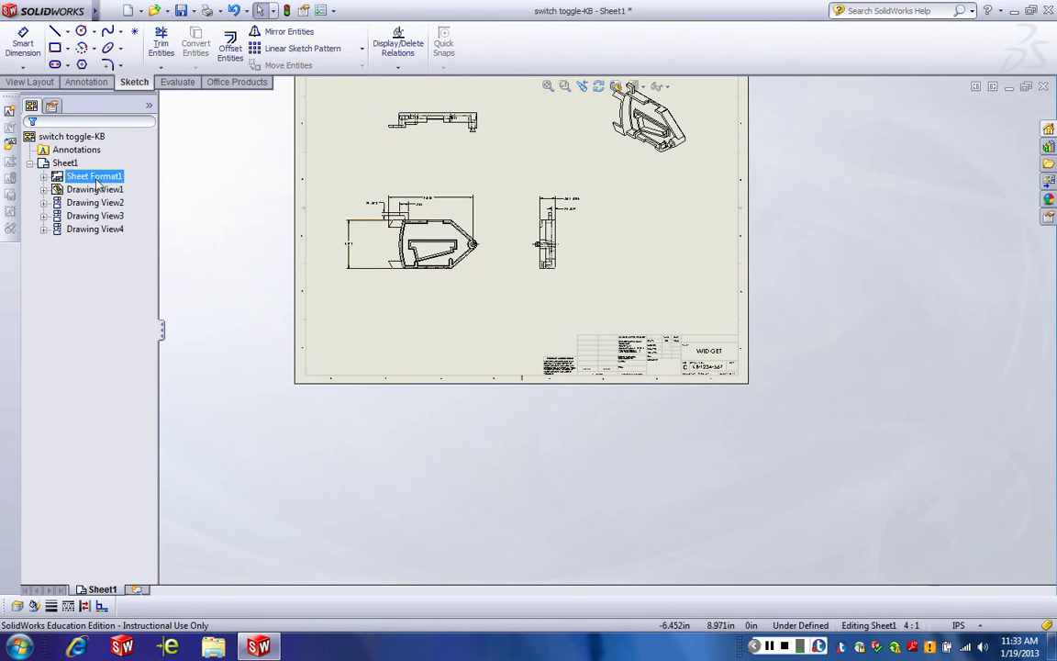
right_click(97, 186)
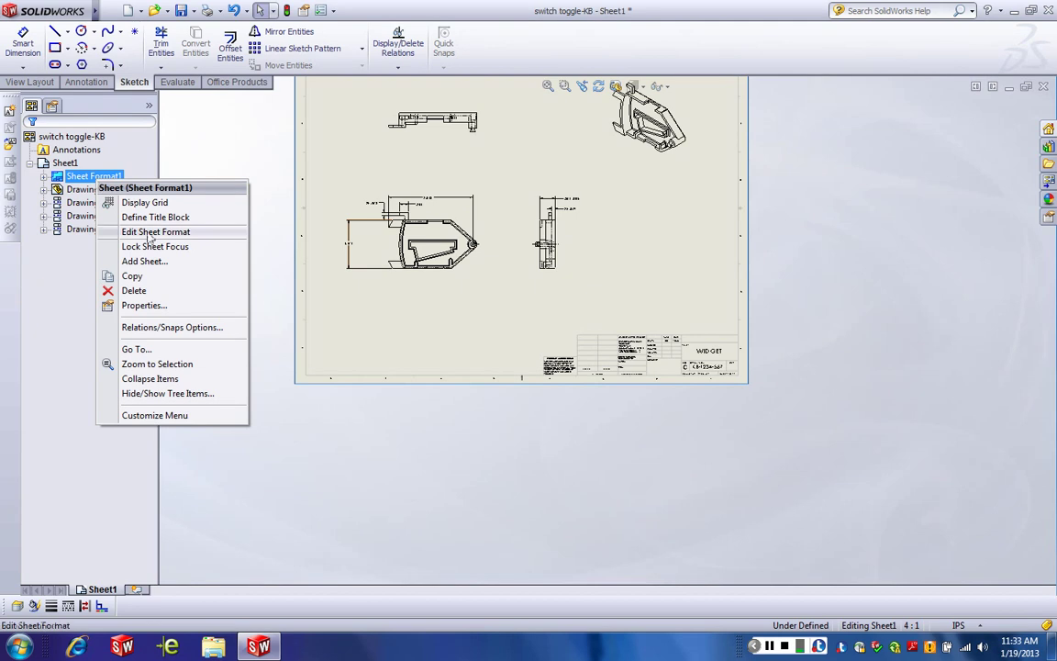
click(143, 308)
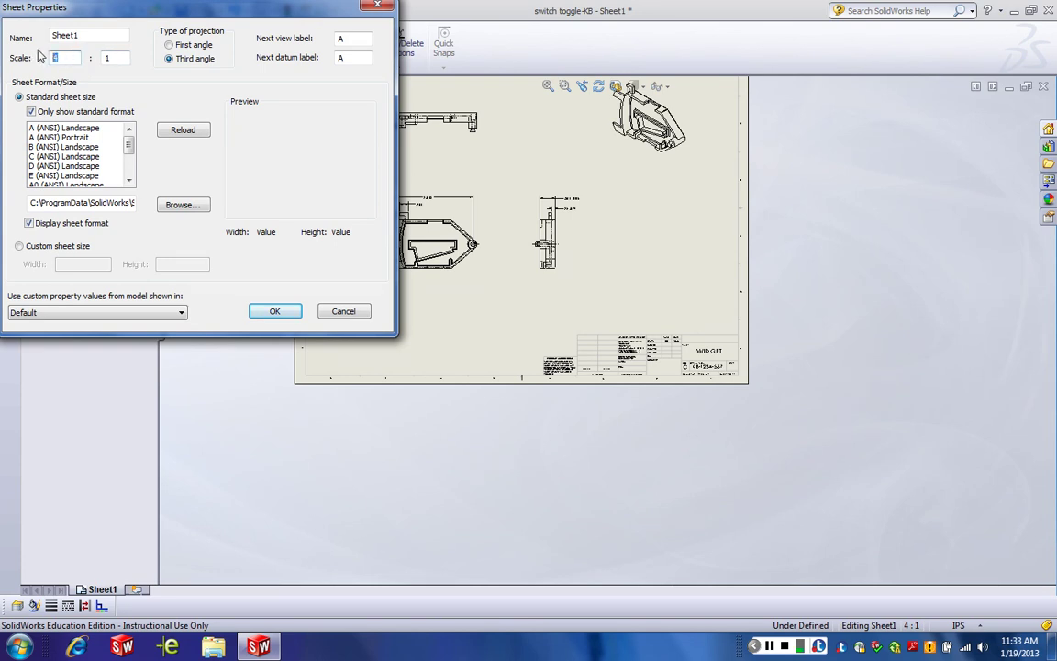
text(8)
click(272, 310)
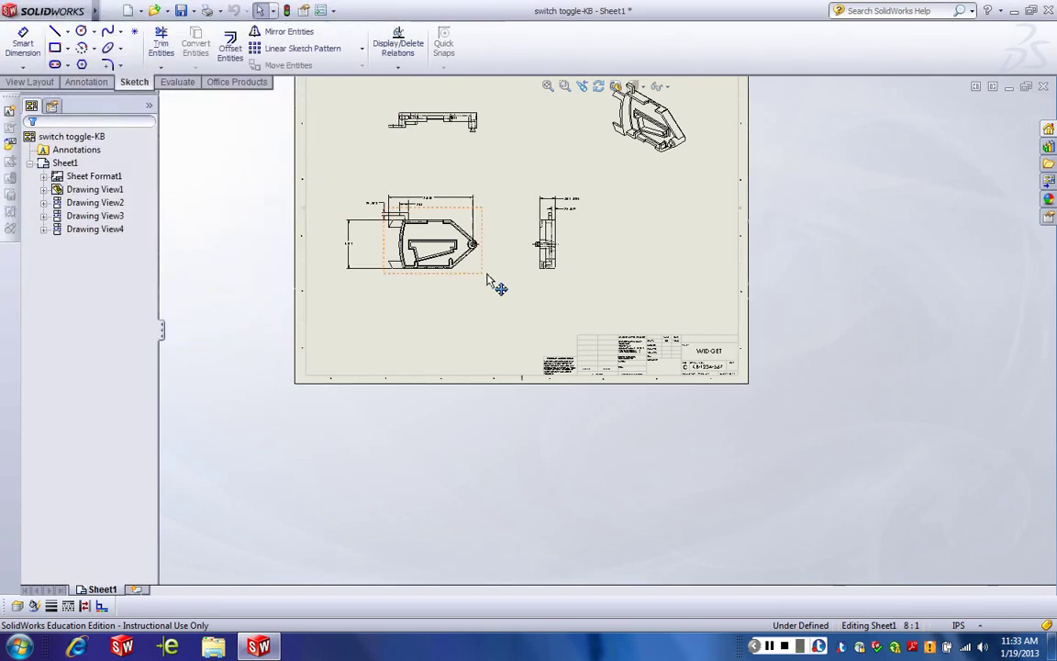
Step: Inspect the sheet's views and the front view's properties, including its scale option, and leave them without changes
scroll(490, 280, up, 3)
scroll(491, 282, down, 1)
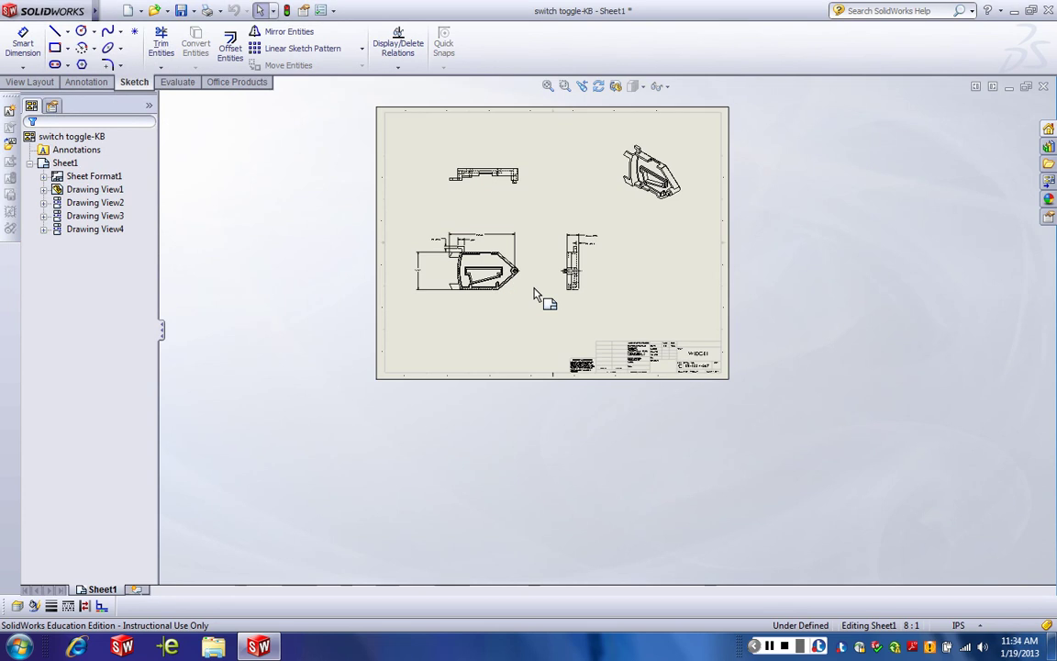
scroll(535, 293, down, 1)
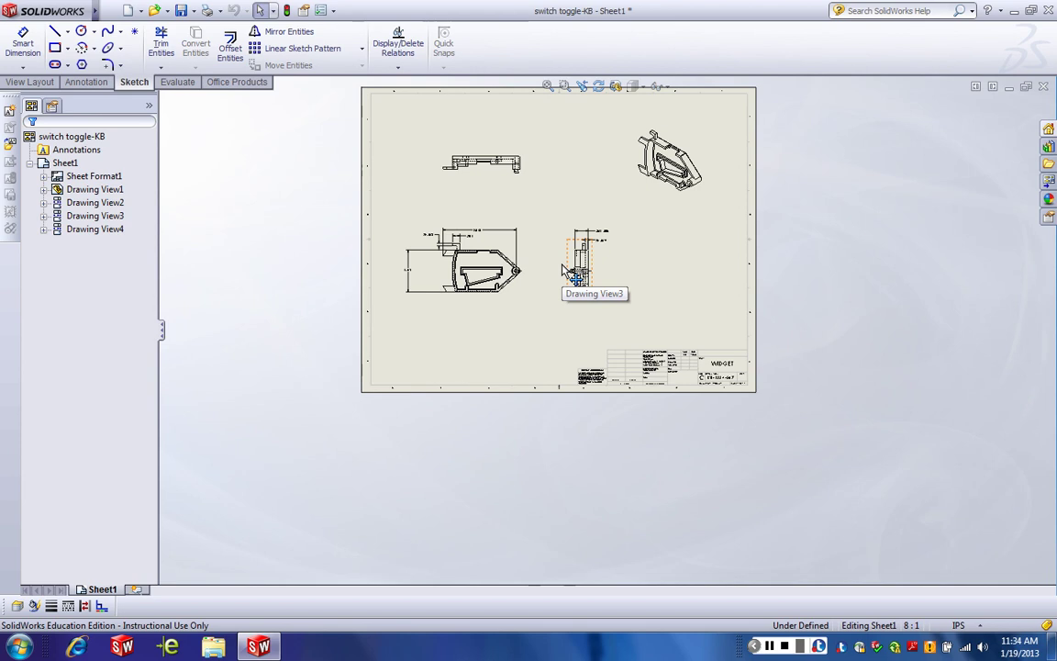
click(523, 298)
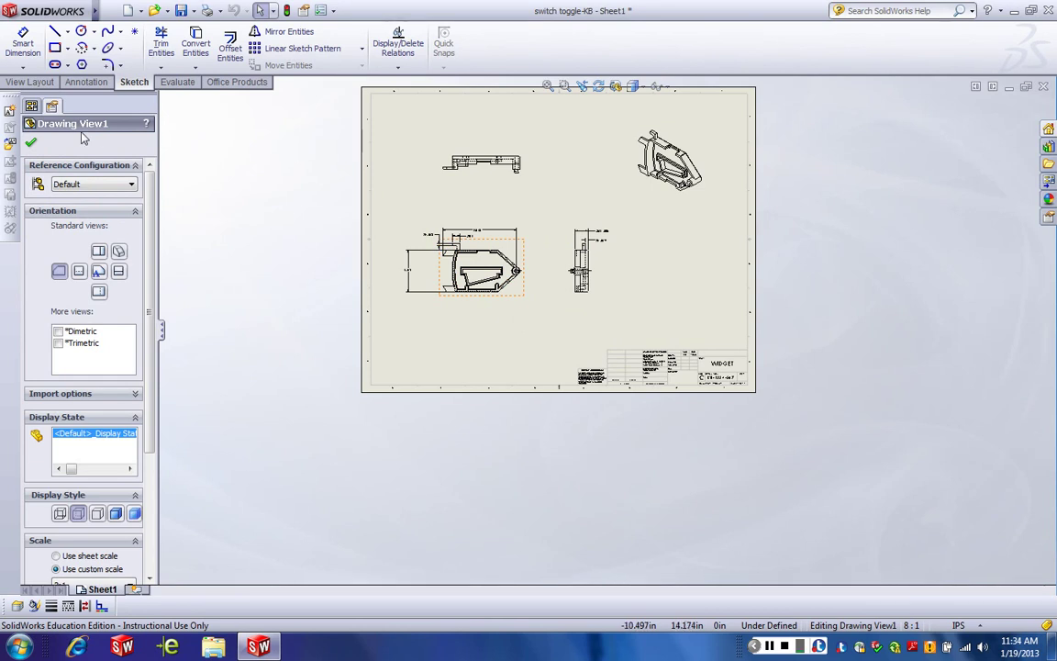
click(31, 145)
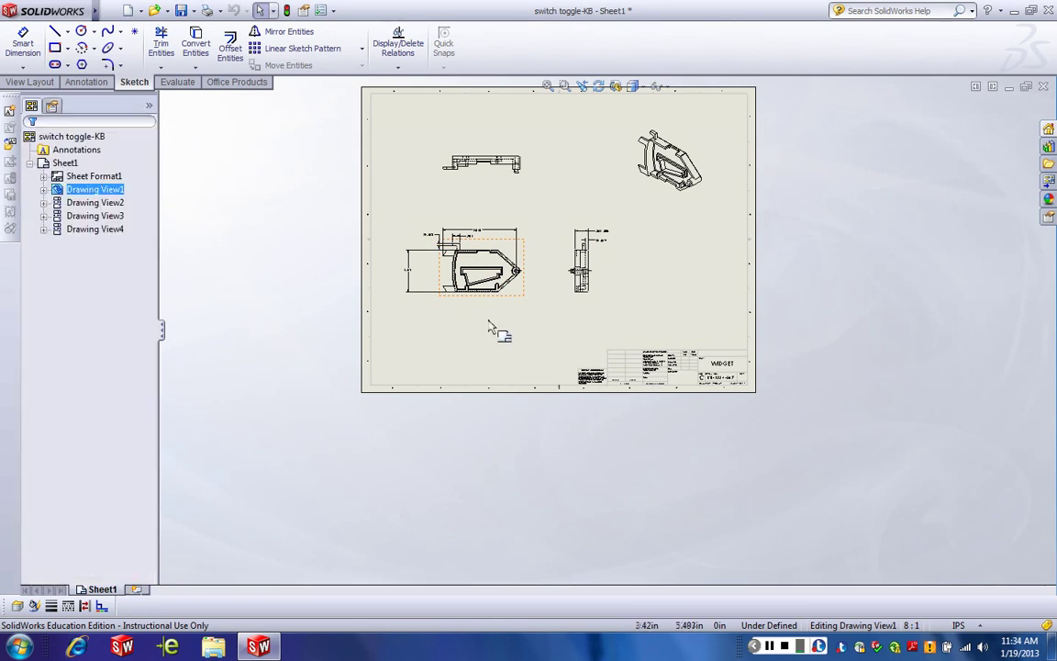
click(493, 321)
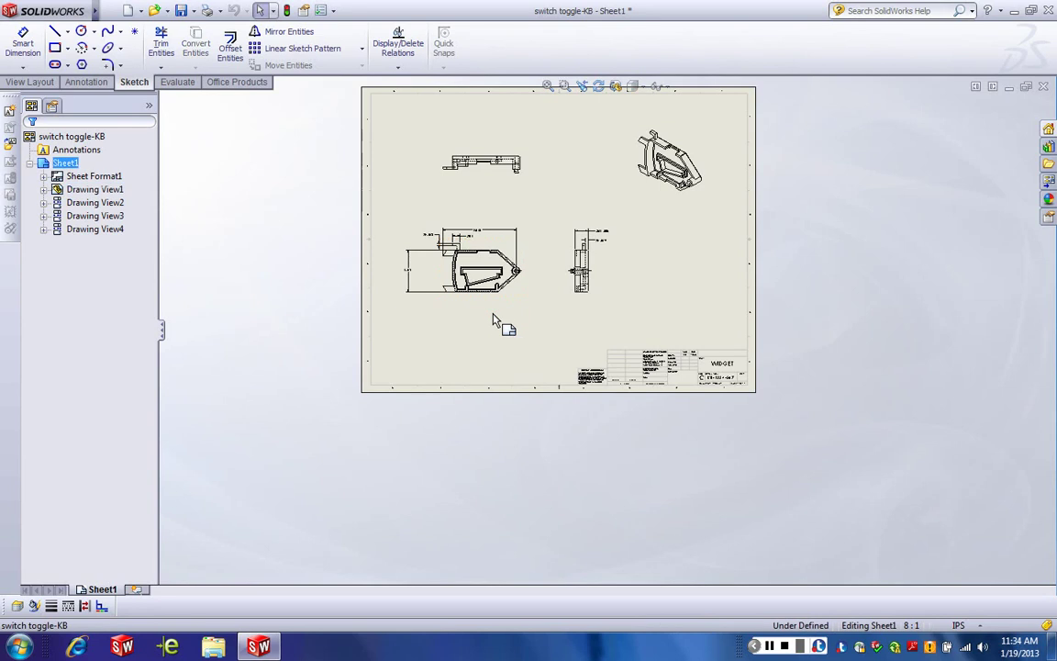